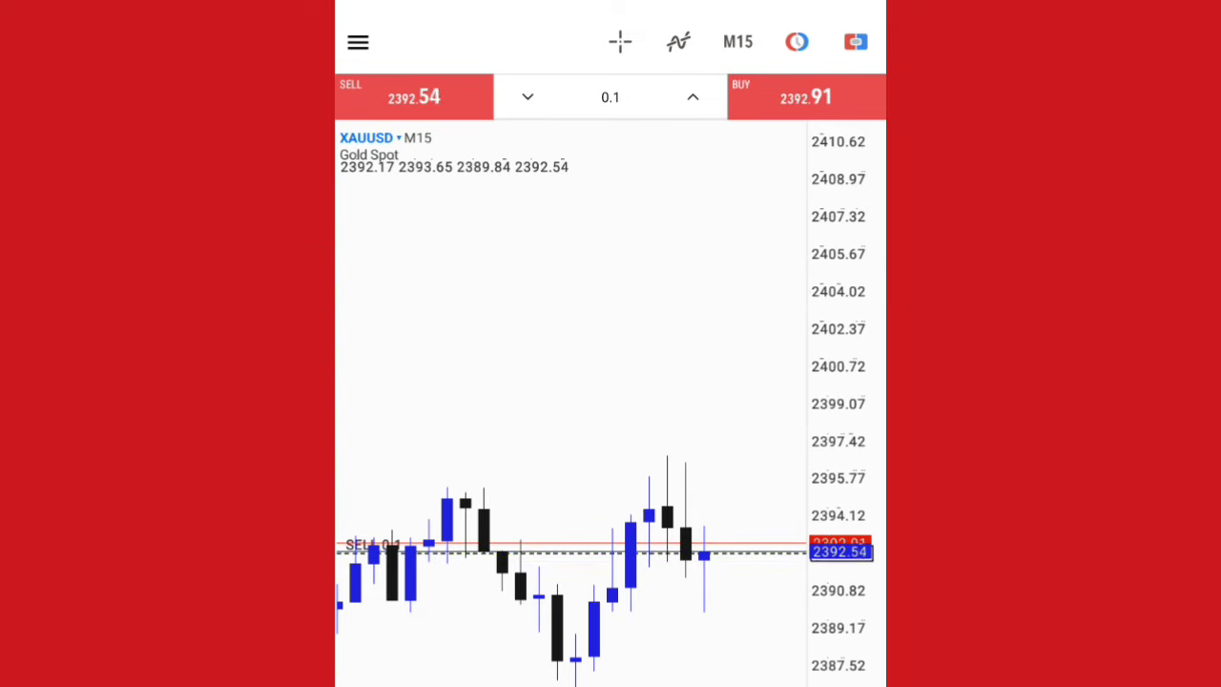
# Open the XAUUSD chart from the symbol quotes list and rescale its price axis.
pyautogui.press('Escape')
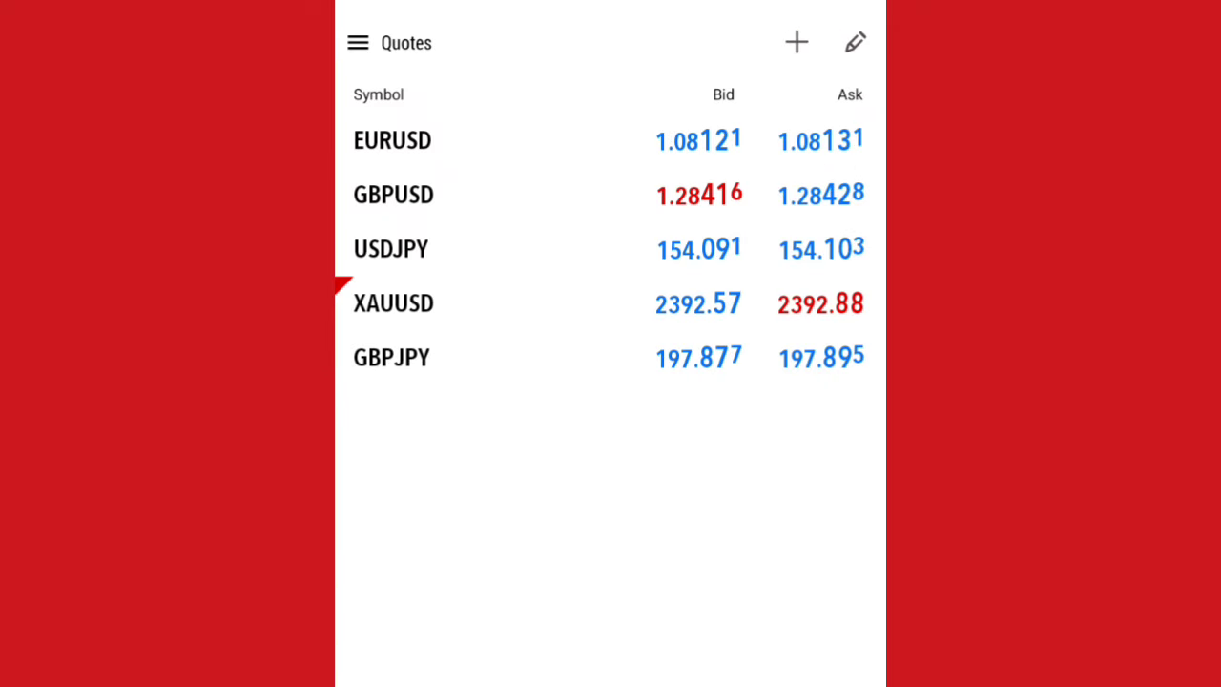
pyautogui.click(547, 298)
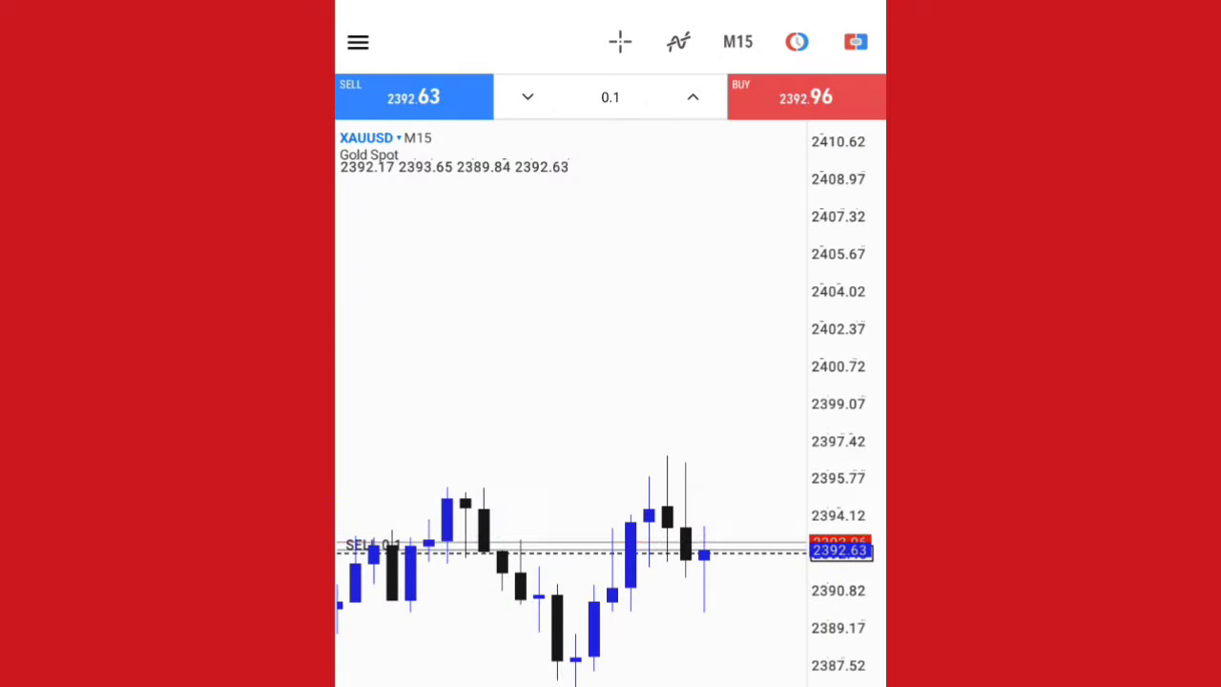
pyautogui.moveTo(861, 530); pyautogui.dragTo(862, 399)
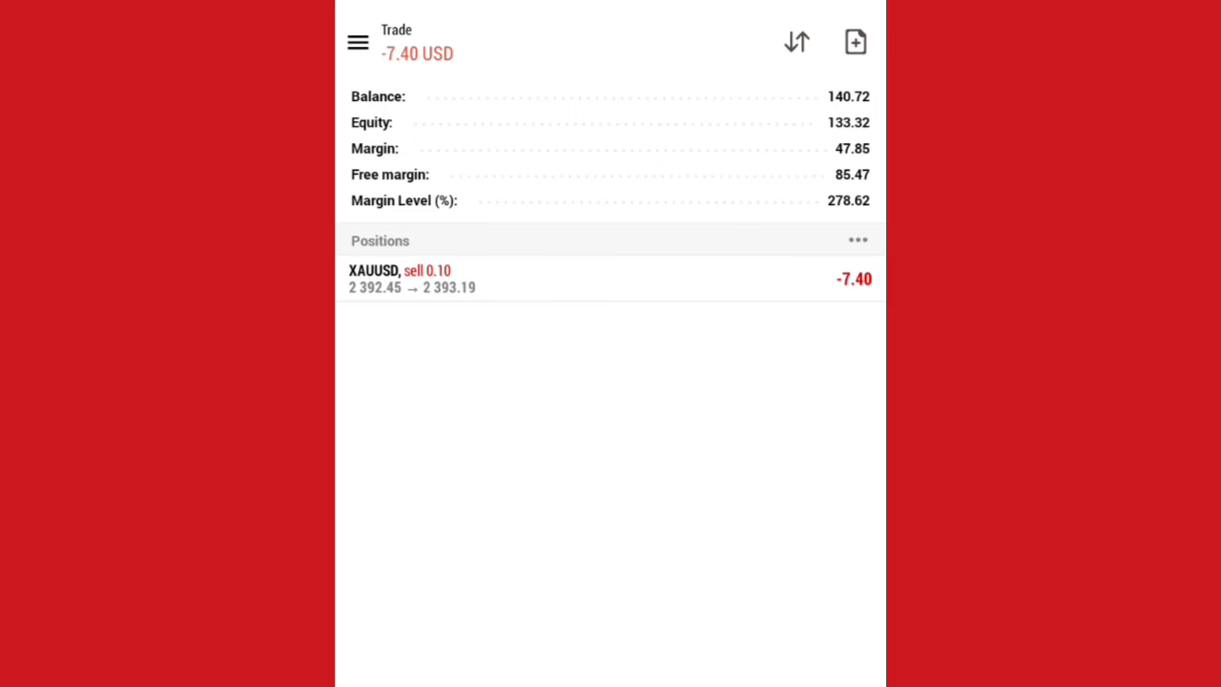
# Set the stop loss of the open XAUUSD sell position to 2394.45.
pyautogui.moveTo(848, 360); pyautogui.dragTo(846, 494)
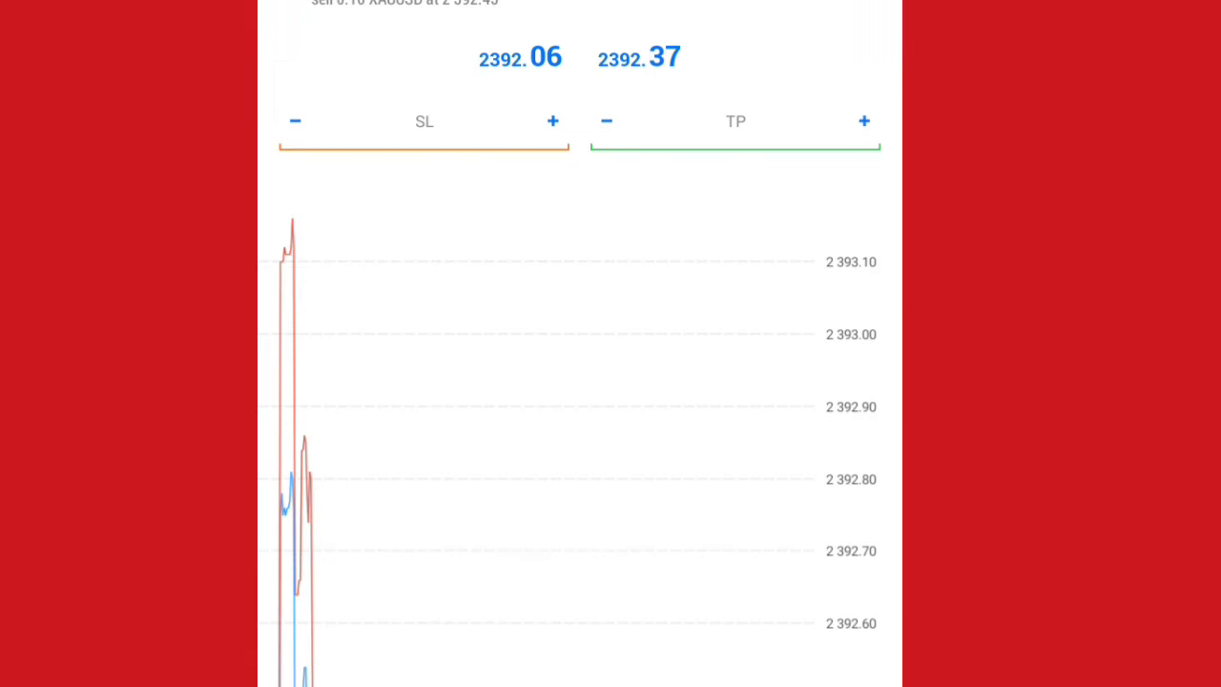
pyautogui.click(417, 126)
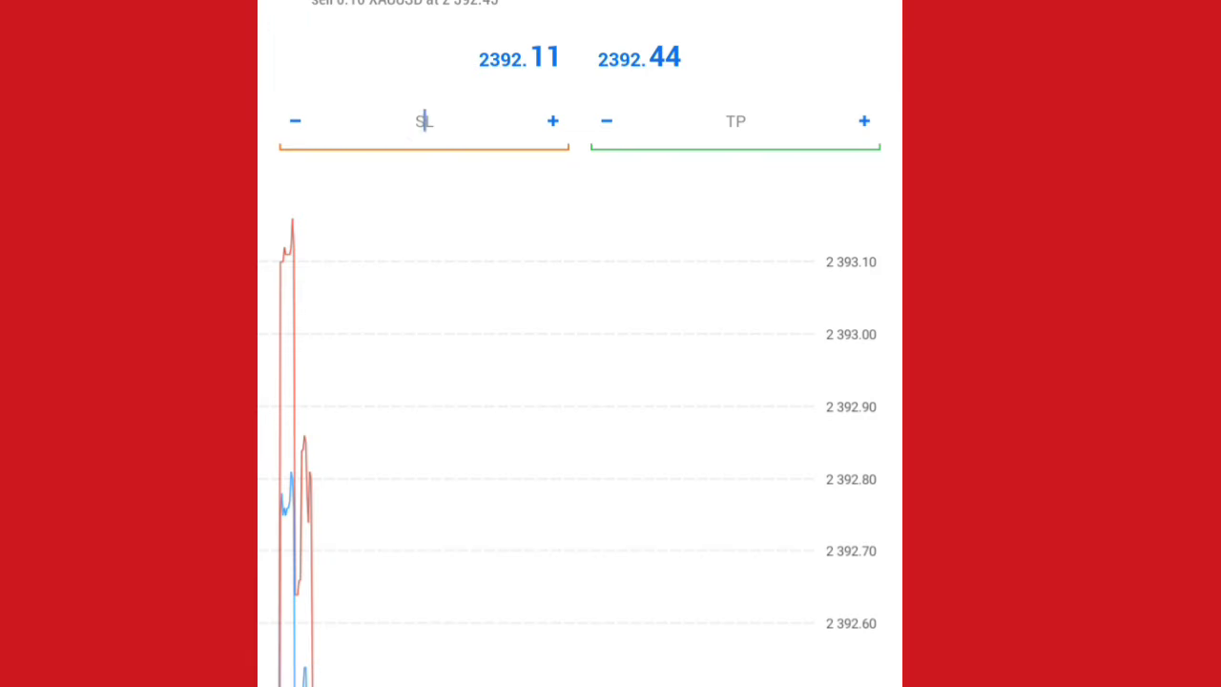
pyautogui.write('239')
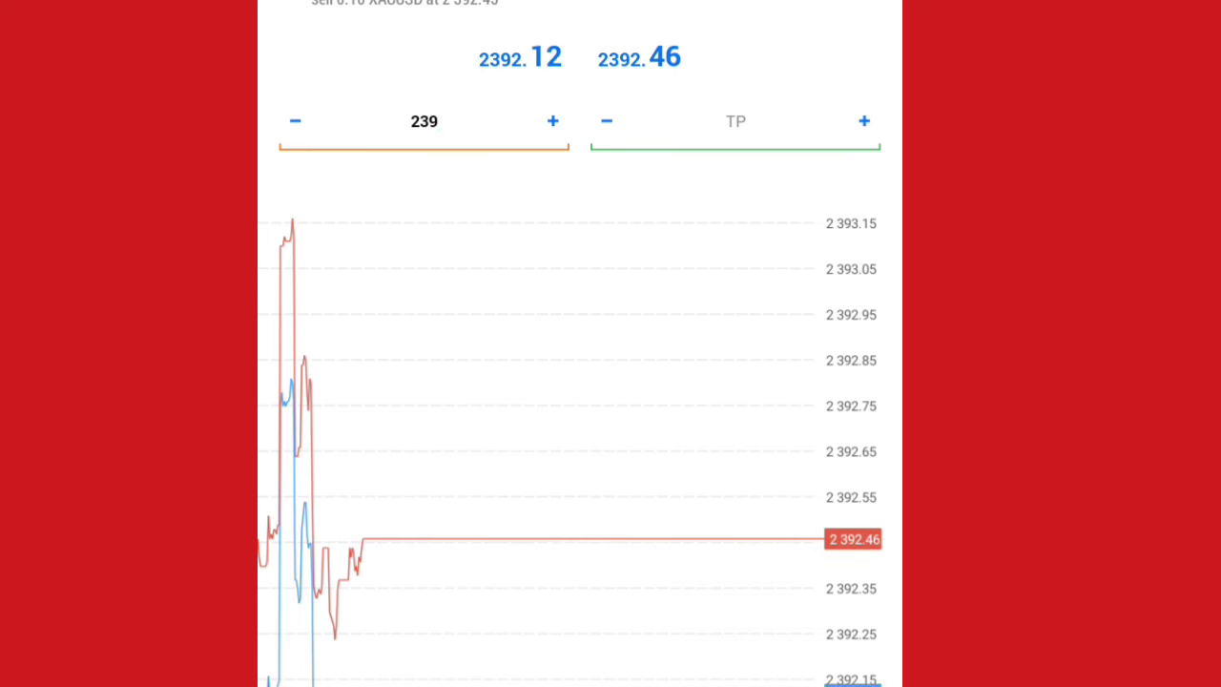
pyautogui.write('4.450')
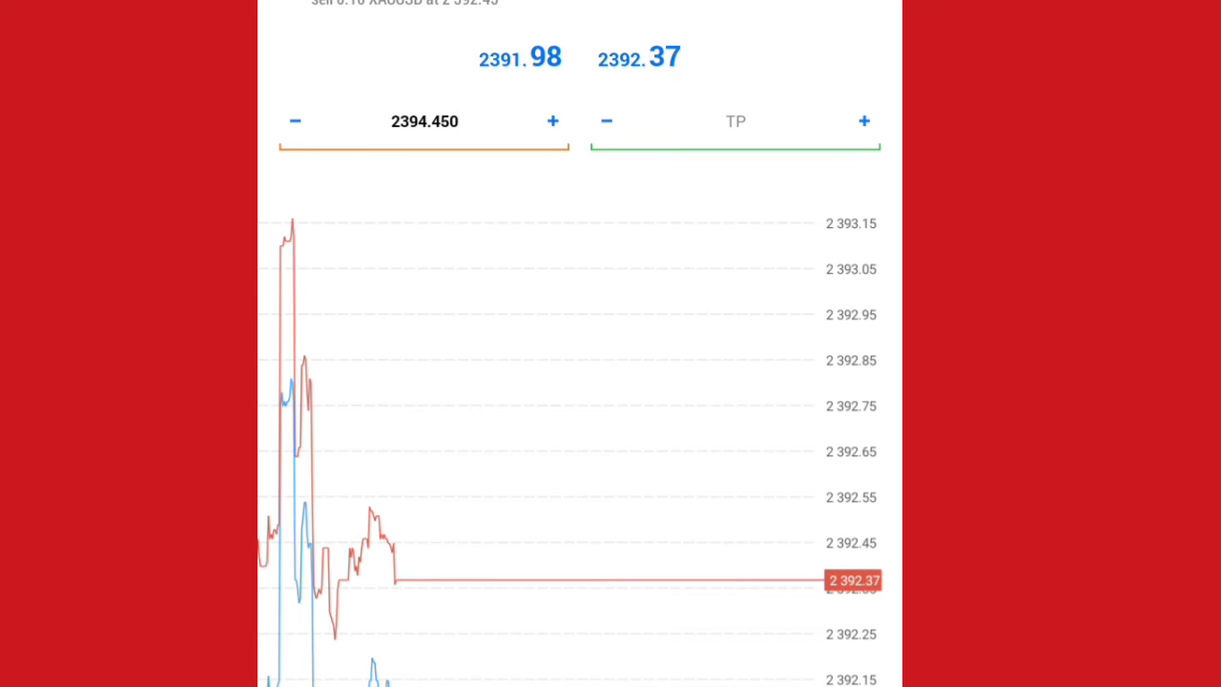
pyautogui.press('Return')
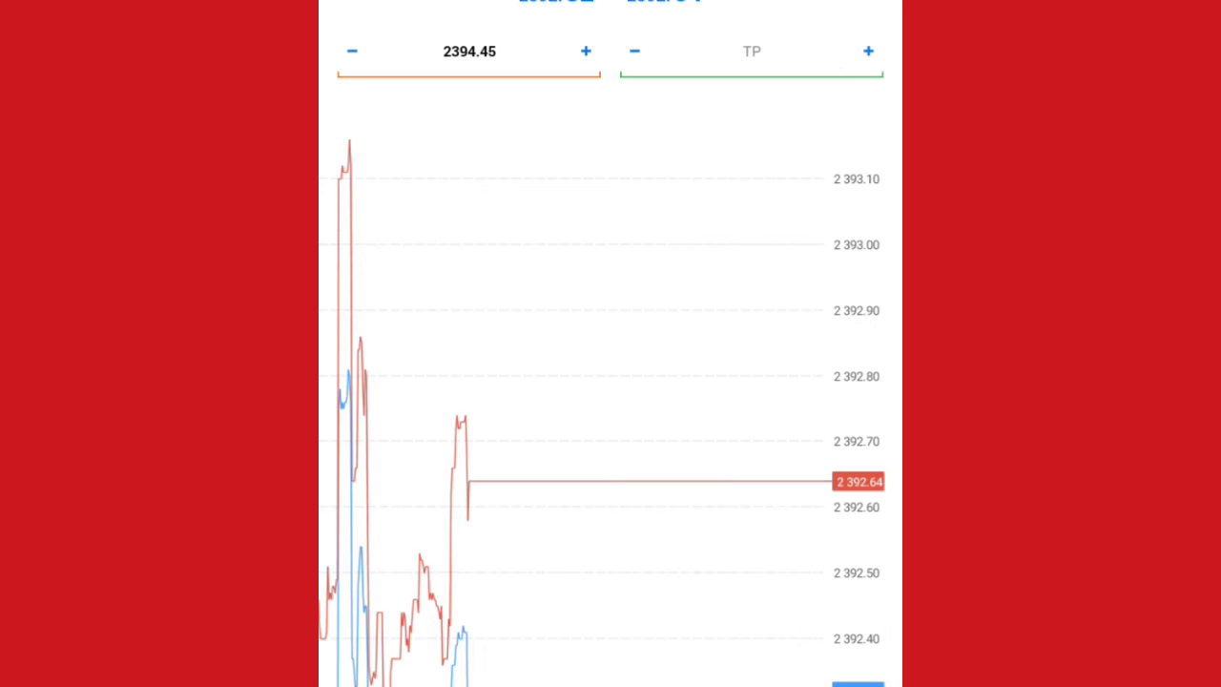
# Set the take profit of the XAUUSD sell position to 2388.45 and apply the modification.
pyautogui.click(753, 52)
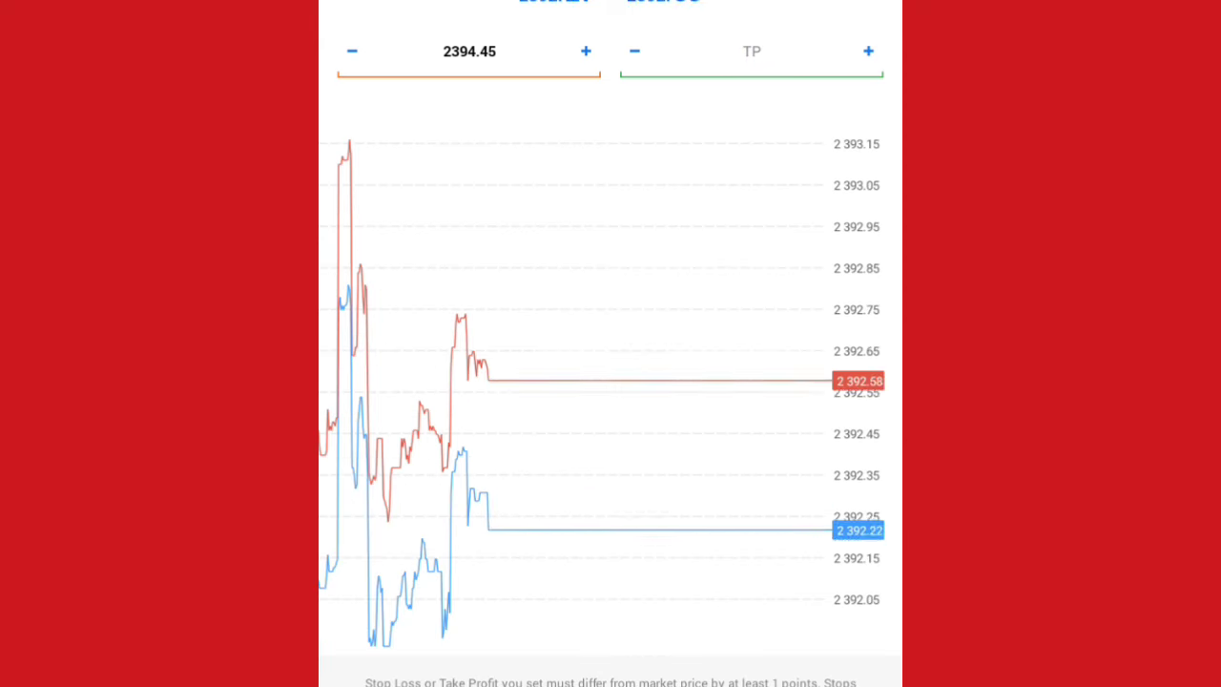
pyautogui.write('2388.45')
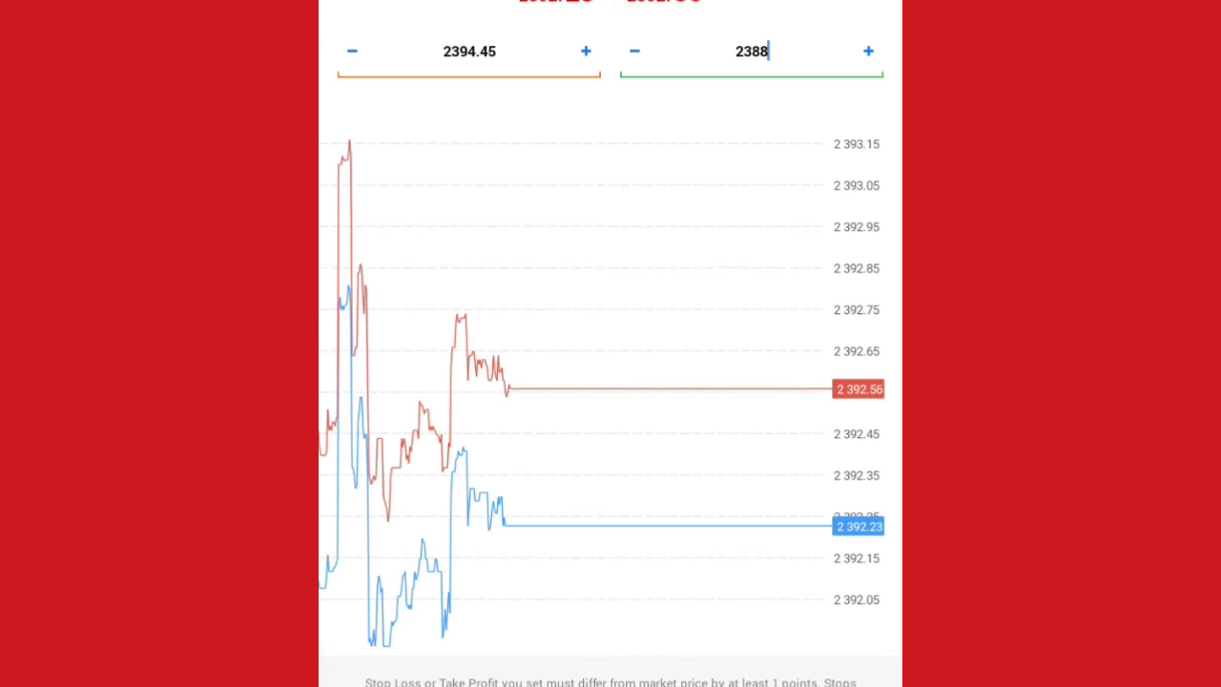
pyautogui.write('0')
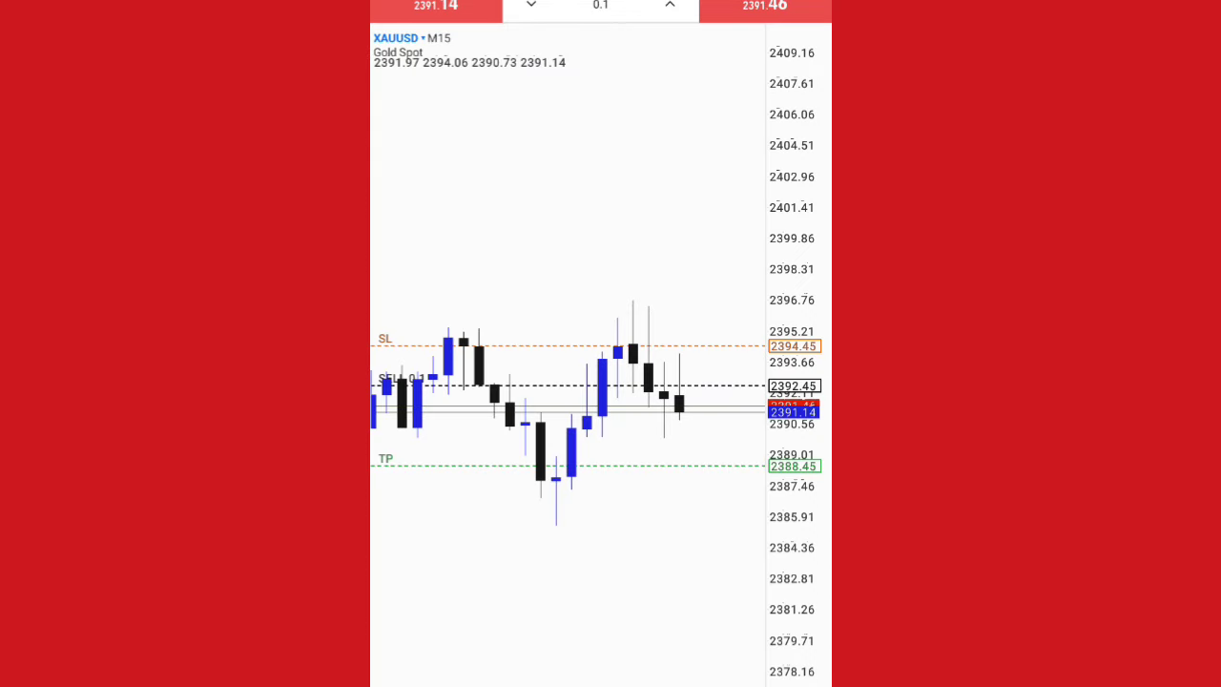
# Examine the price action on the XAUUSD M15 chart against the sell position's entry, stop-loss and take-profit levels.
pyautogui.moveTo(801, 595); pyautogui.dragTo(767, 635)
pyautogui.moveTo(780, 539); pyautogui.dragTo(764, 620)
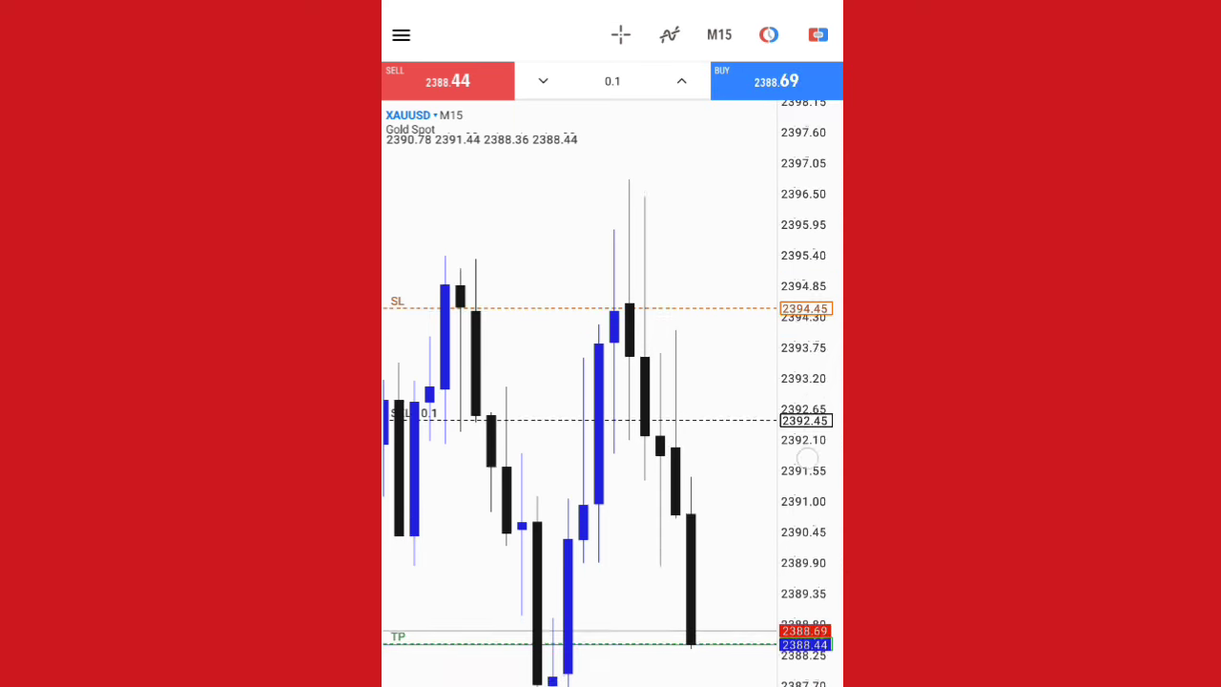
pyautogui.moveTo(807, 458); pyautogui.dragTo(803, 530)
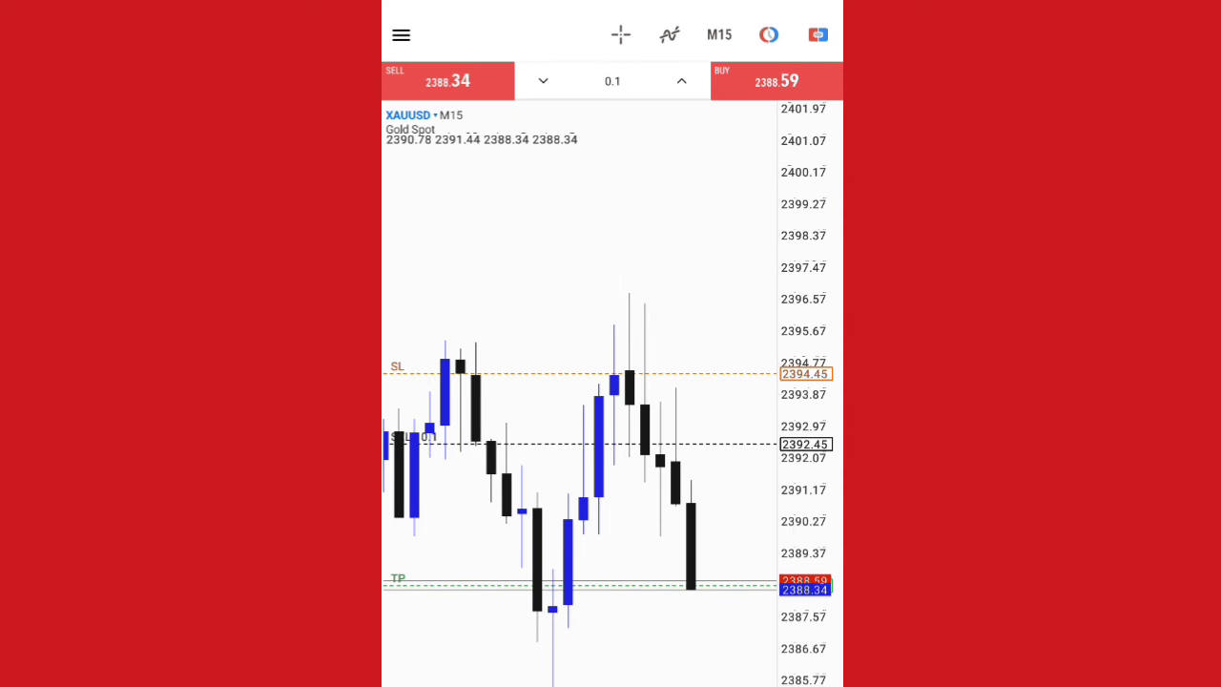
pyautogui.moveTo(572, 477)
pyautogui.mouseDown()
pyautogui.moveTo(770, 477)
pyautogui.moveTo(572, 477)
pyautogui.mouseUp()
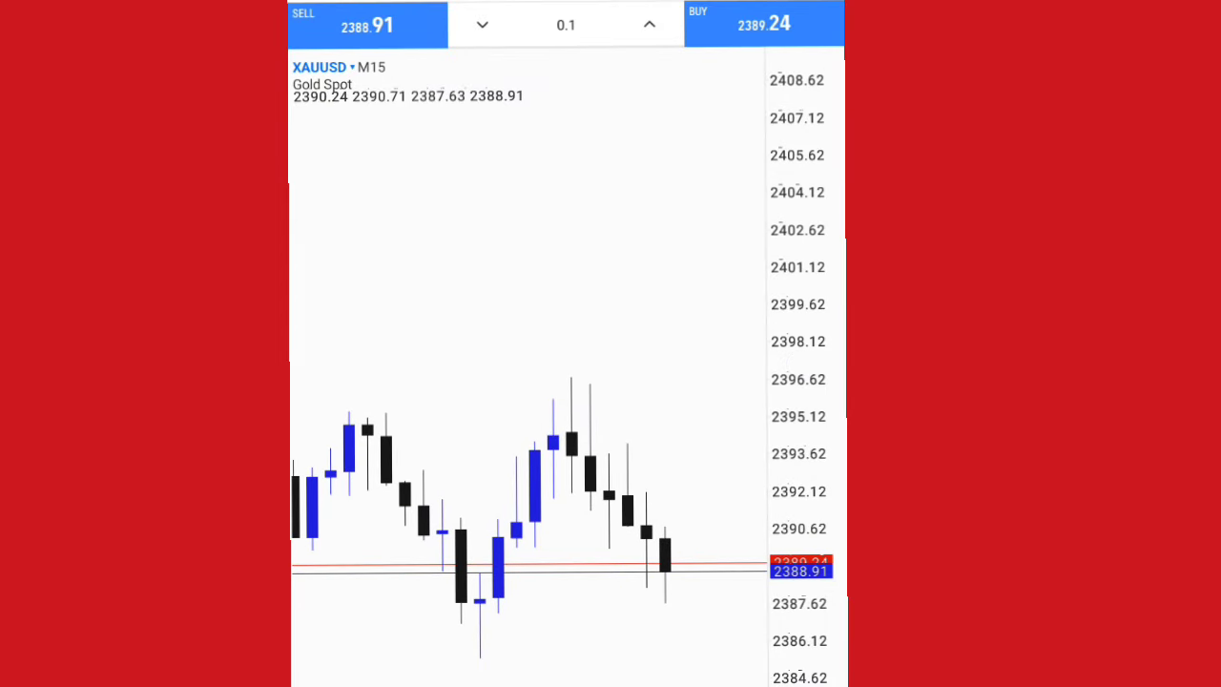
pyautogui.moveTo(811, 442); pyautogui.dragTo(809, 530)
pyautogui.click(706, 567)
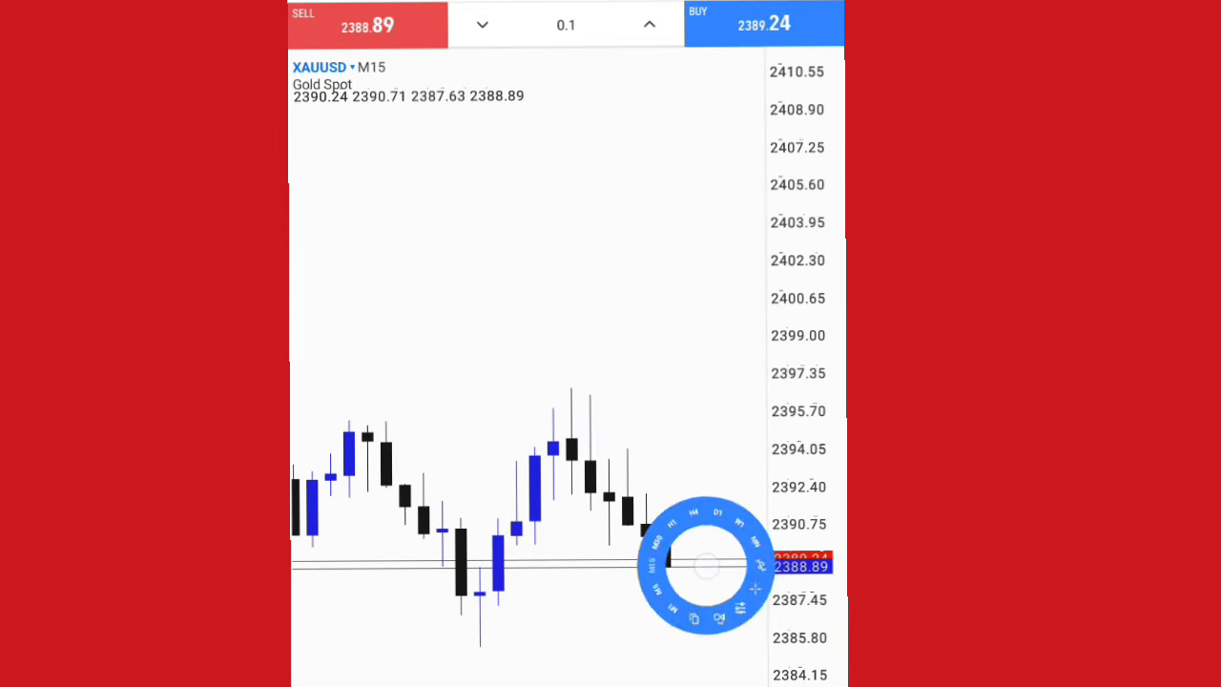
pyautogui.click(706, 566)
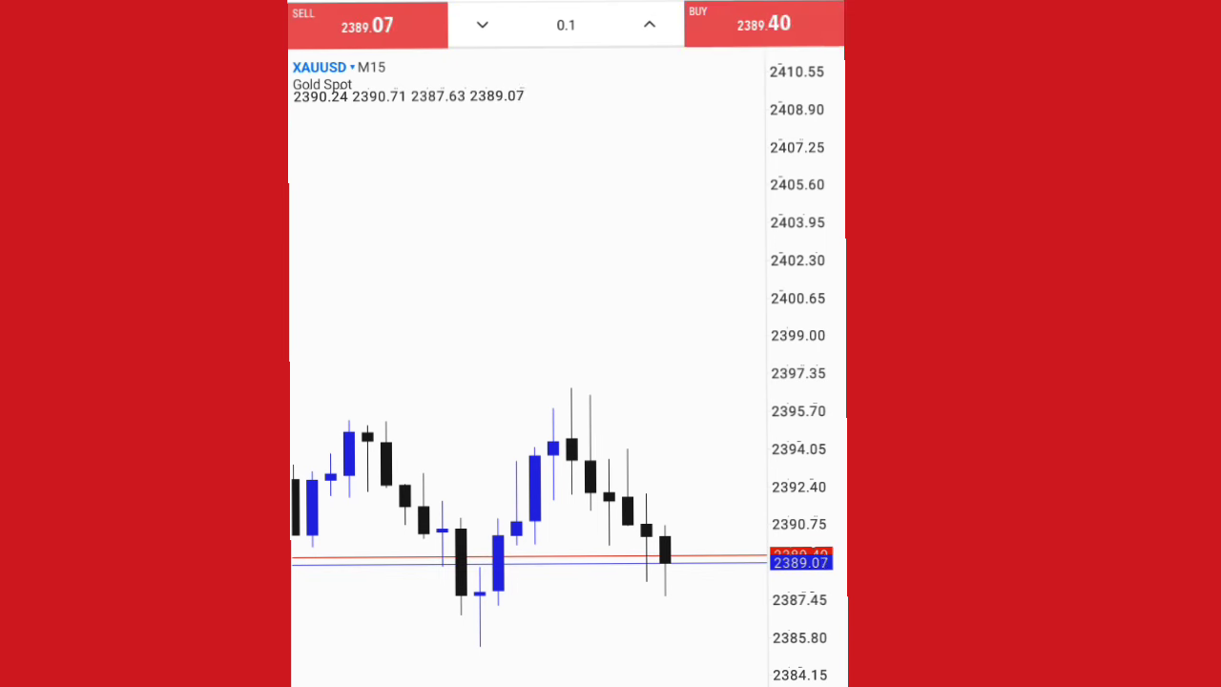
pyautogui.moveTo(579, 685)
pyautogui.mouseDown()
pyautogui.moveTo(649, 685)
pyautogui.moveTo(578, 685)
pyautogui.mouseUp()
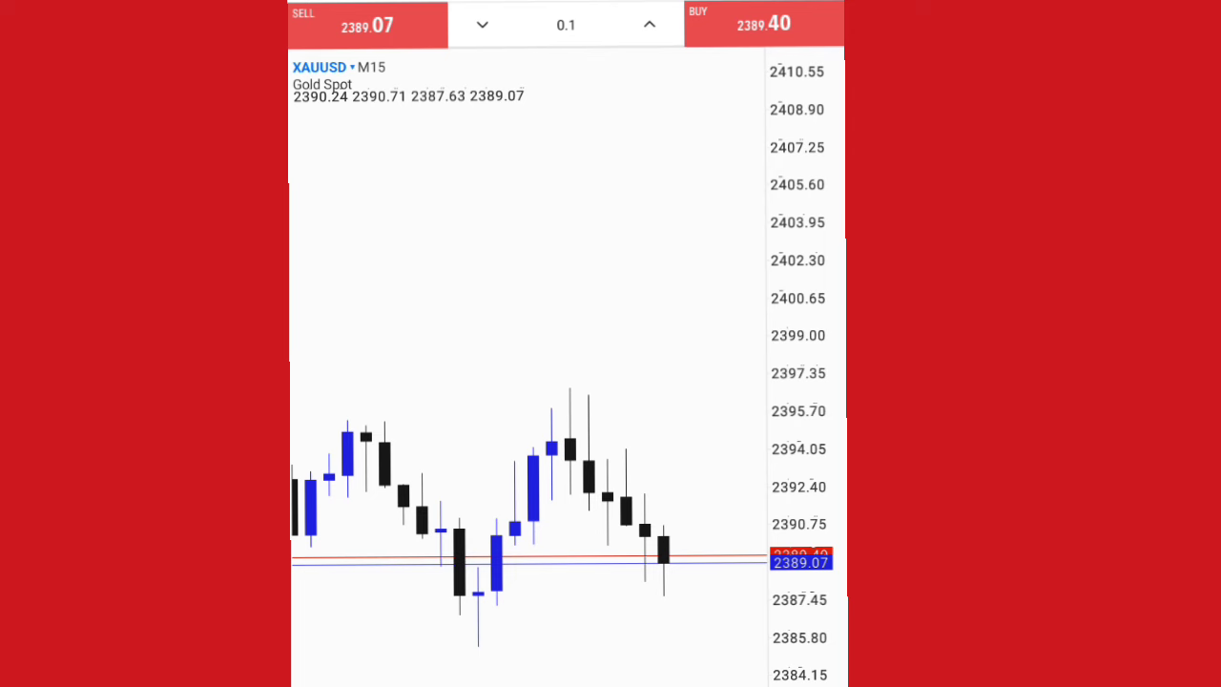
pyautogui.moveTo(804, 536); pyautogui.dragTo(785, 559)
pyautogui.moveTo(794, 405); pyautogui.dragTo(778, 634)
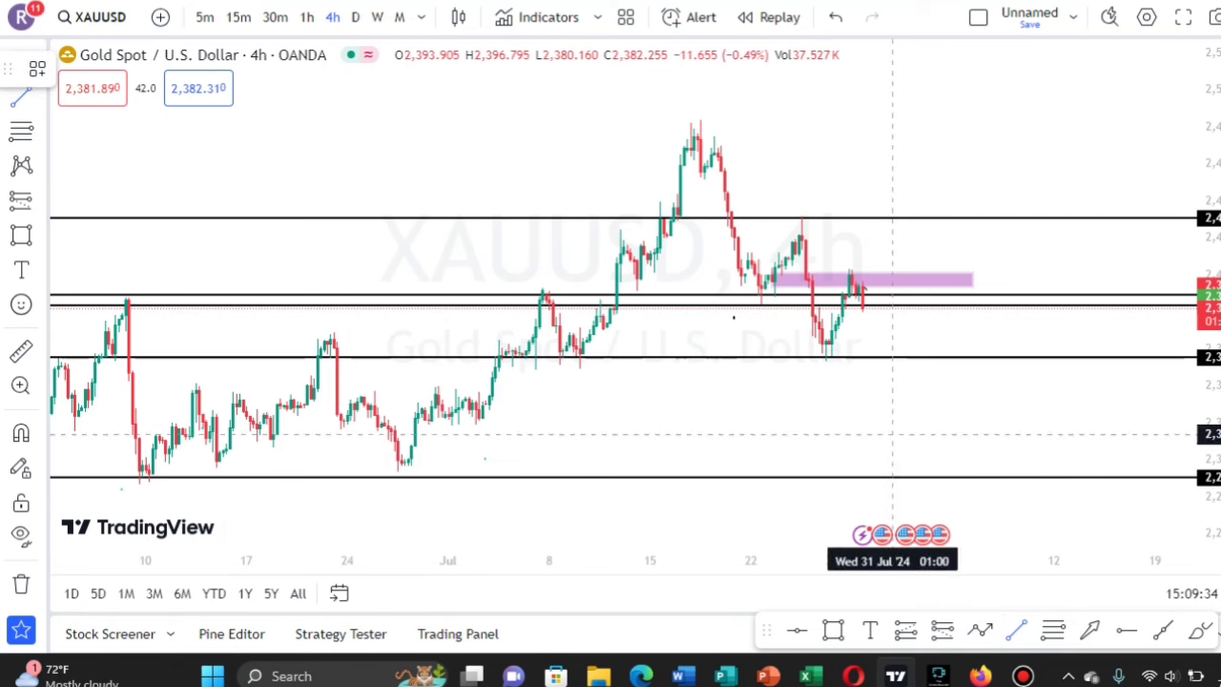
# Switch to TradingView and draw a descending trend line on the 4h gold chart from the 17 Jul '24 high to 6 Aug '24.
pyautogui.click(698, 124)
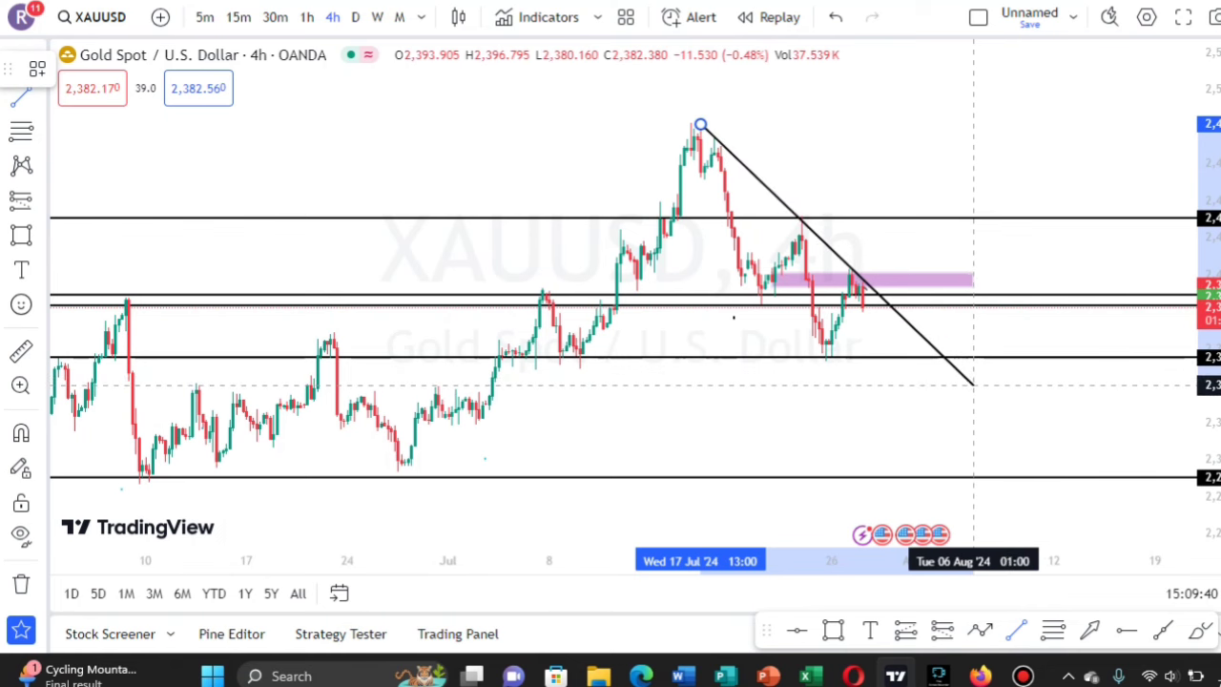
pyautogui.click(973, 385)
pyautogui.click(897, 422)
pyautogui.moveTo(897, 423); pyautogui.dragTo(894, 383)
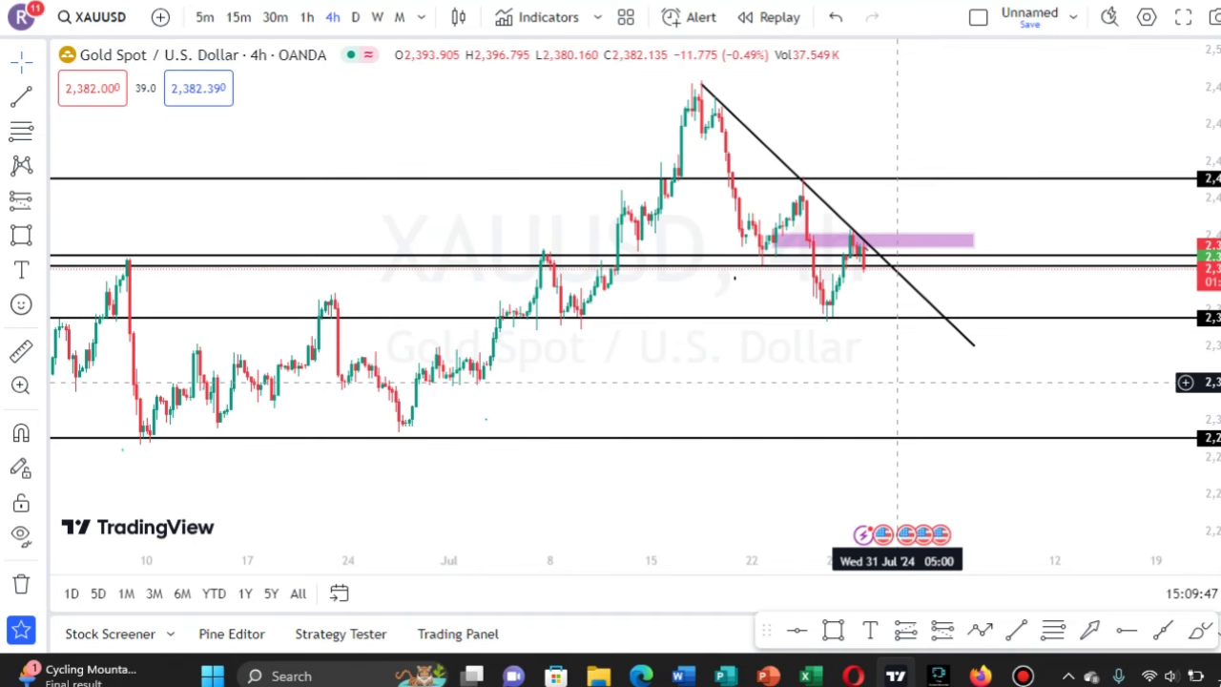
# Move the descending trend line's starting point to 26 Jul '24 and delete the line from the 4h chart.
pyautogui.moveTo(846, 380); pyautogui.dragTo(767, 380)
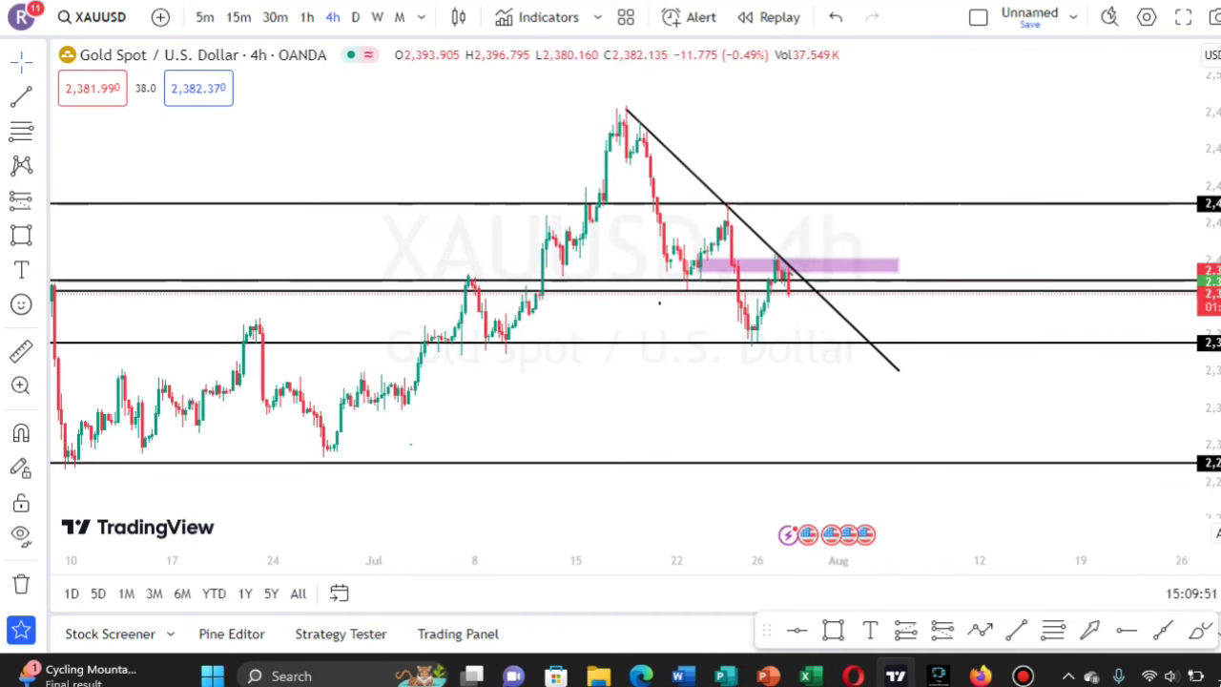
pyautogui.scroll(-3, 909, 336)
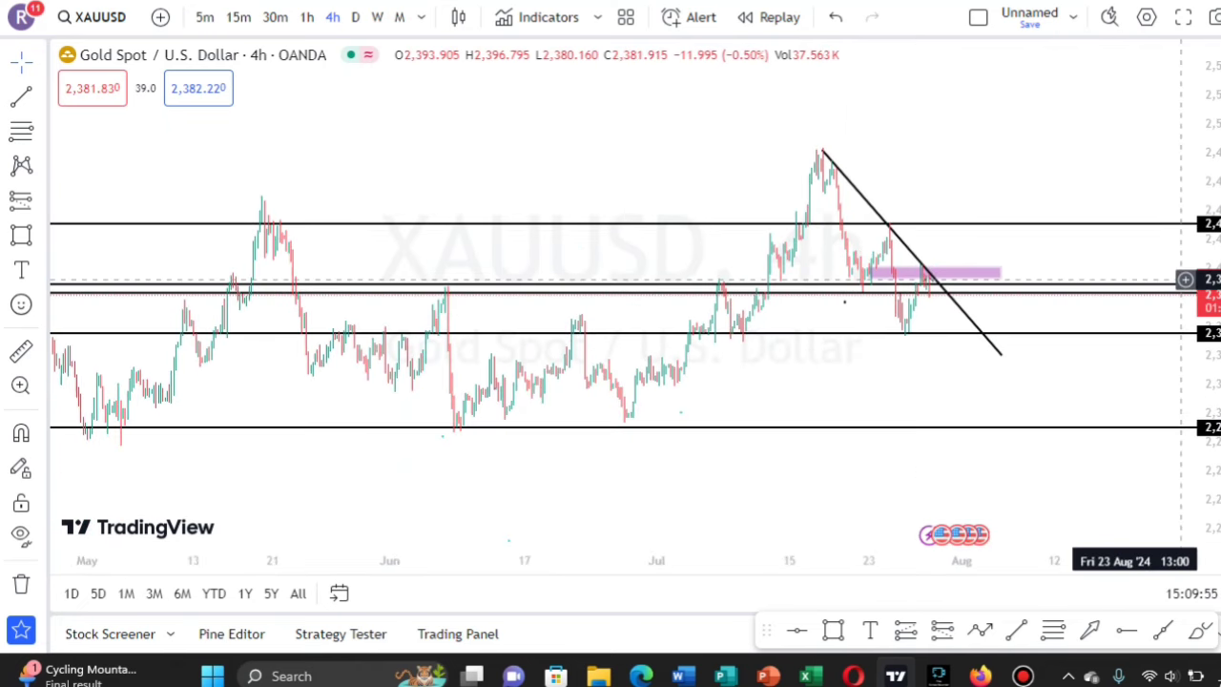
pyautogui.scroll(3, 930, 381)
pyautogui.scroll(-4, 754, 391)
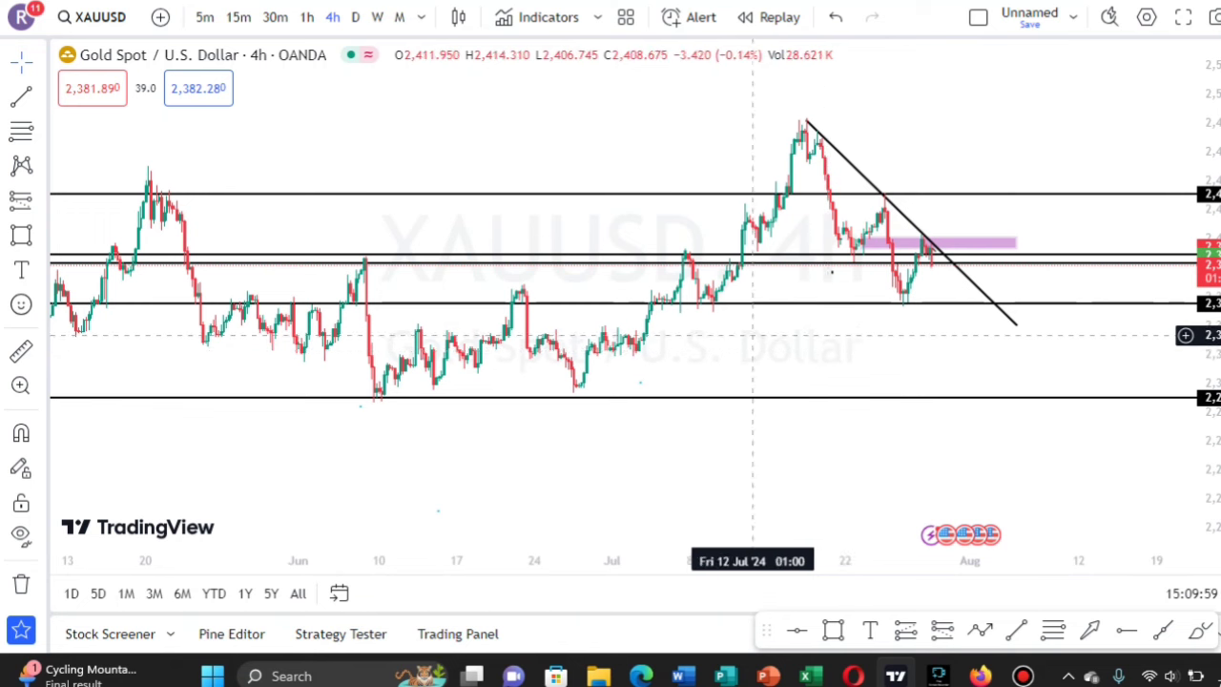
pyautogui.moveTo(801, 350); pyautogui.dragTo(744, 364)
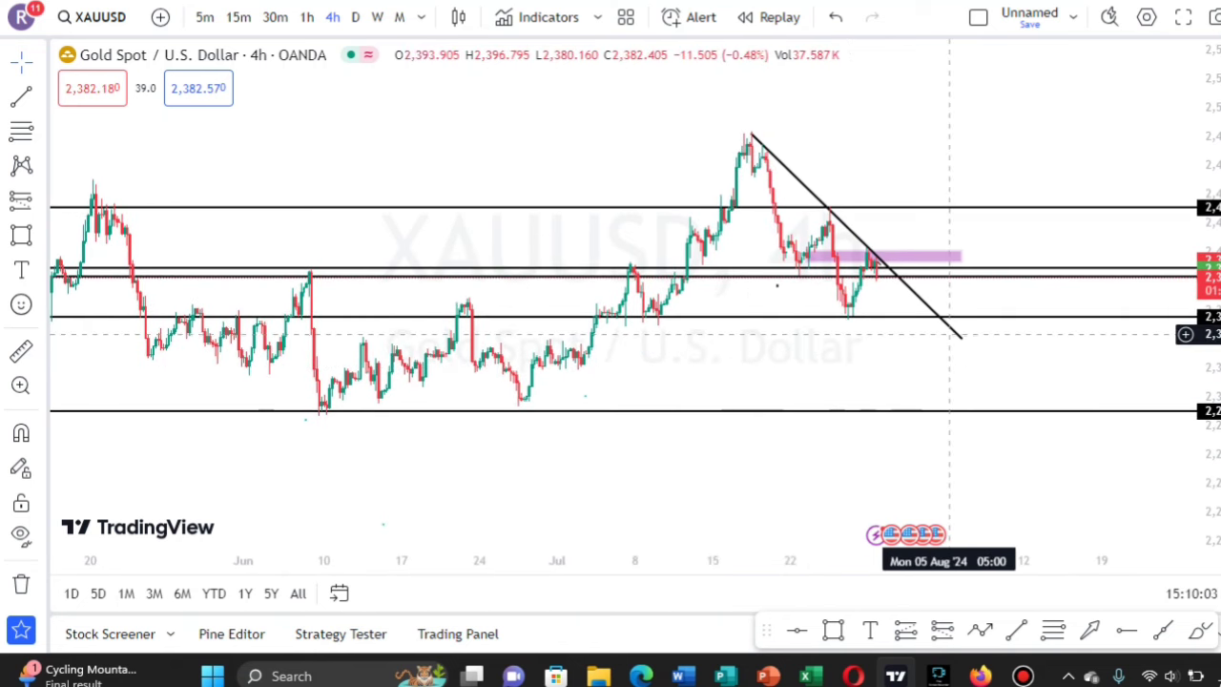
pyautogui.click(962, 339)
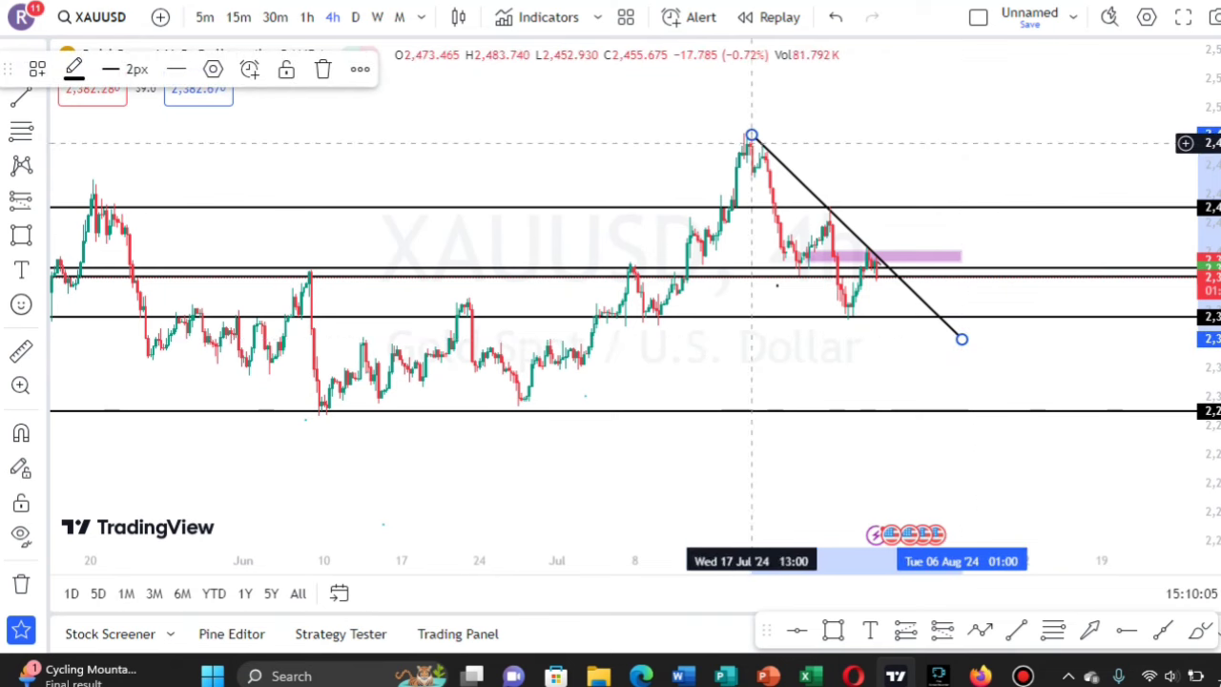
pyautogui.moveTo(752, 136); pyautogui.dragTo(857, 285)
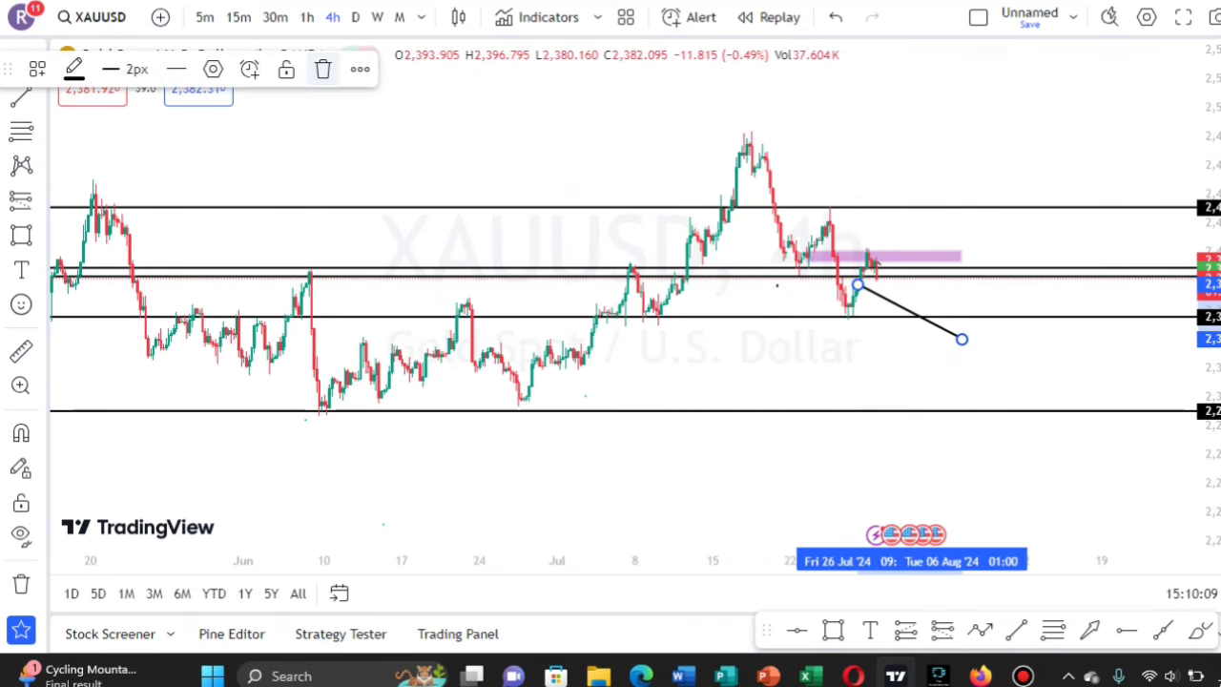
pyautogui.click(318, 70)
pyautogui.moveTo(777, 284); pyautogui.dragTo(684, 253)
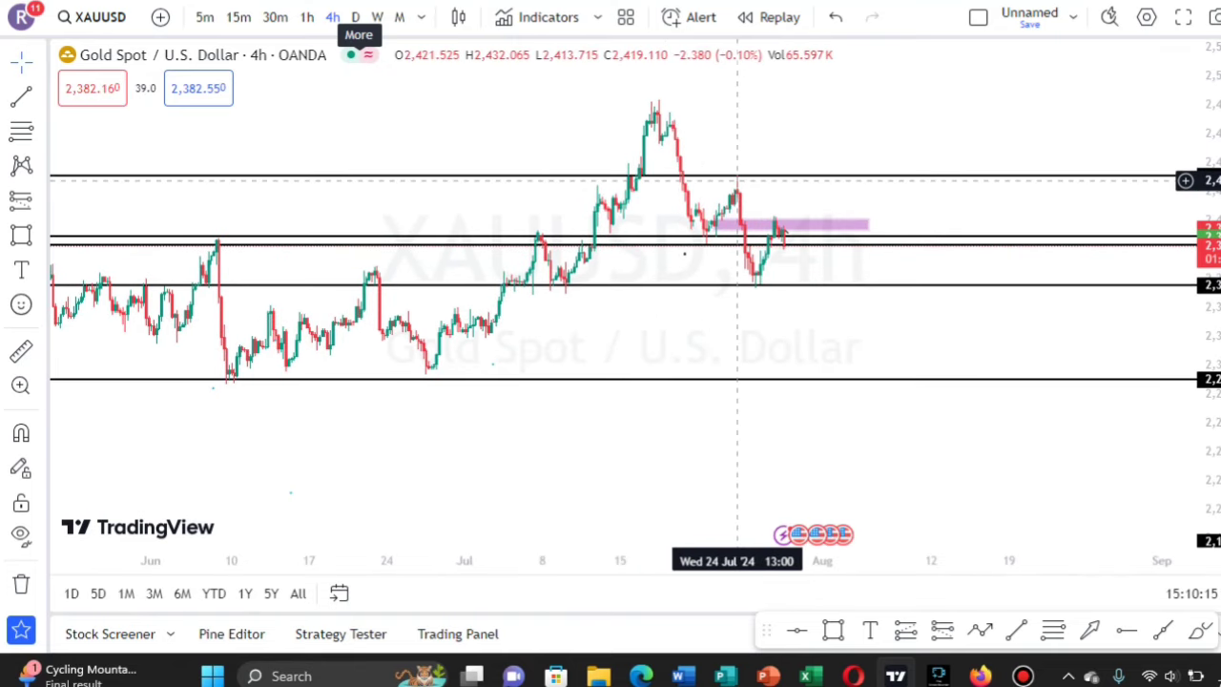
pyautogui.click(781, 232)
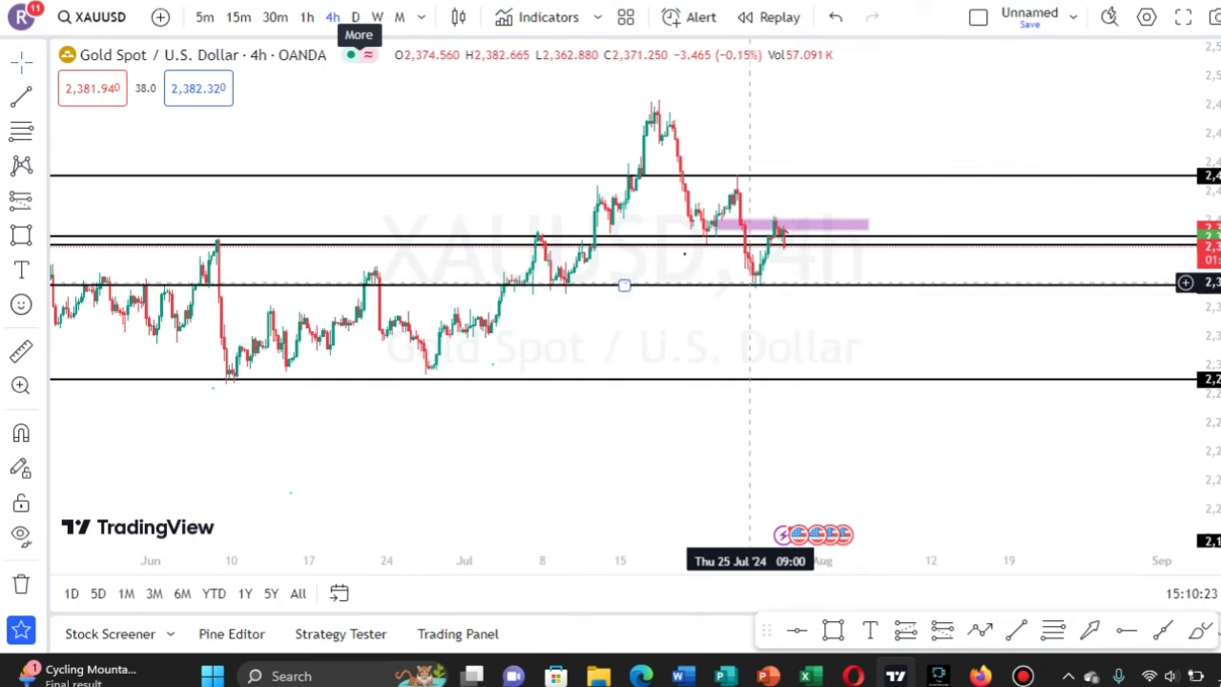
pyautogui.click(774, 230)
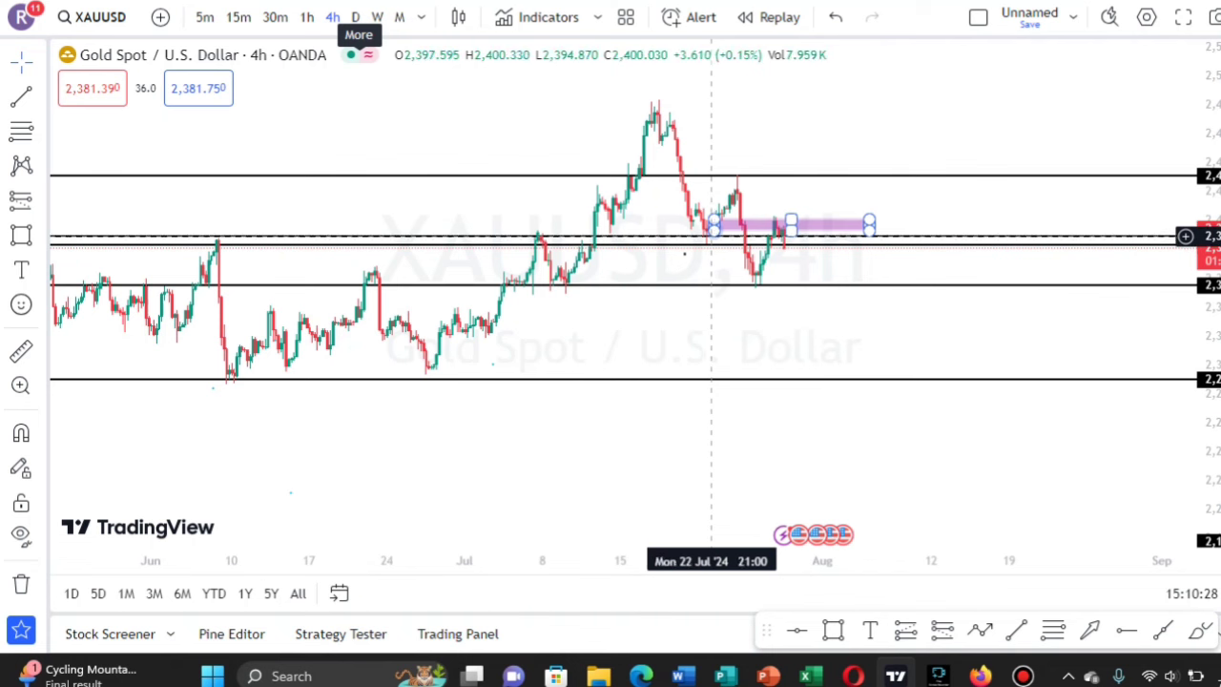
pyautogui.click(723, 238)
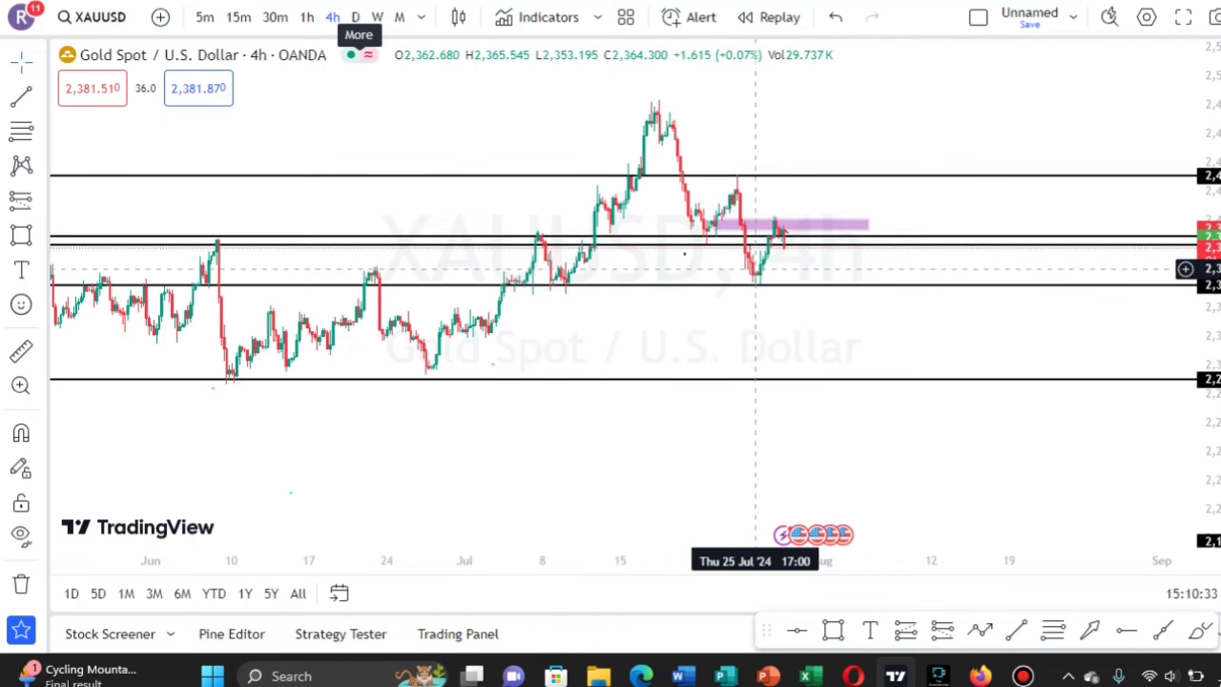
pyautogui.click(782, 231)
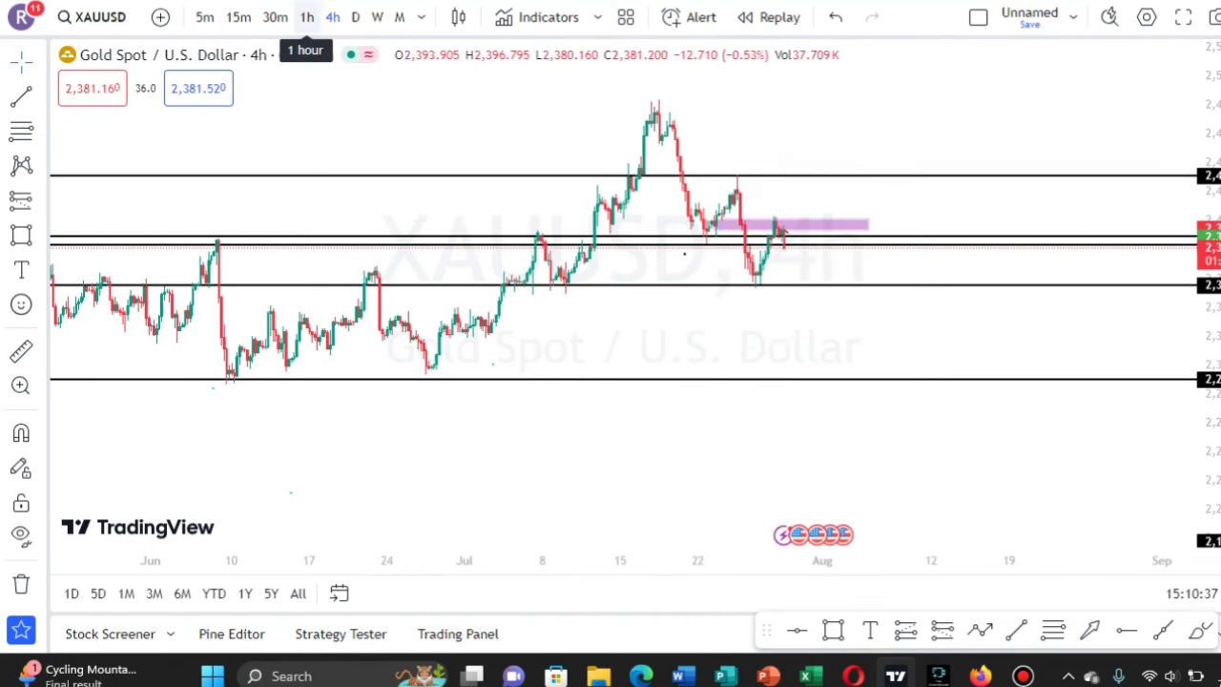
# Draw a Fibonacci retracement on the 1h chart from the 24 Jul '24 high to about 2,353 at 31 Jul '24, and delete it.
pyautogui.click(308, 17)
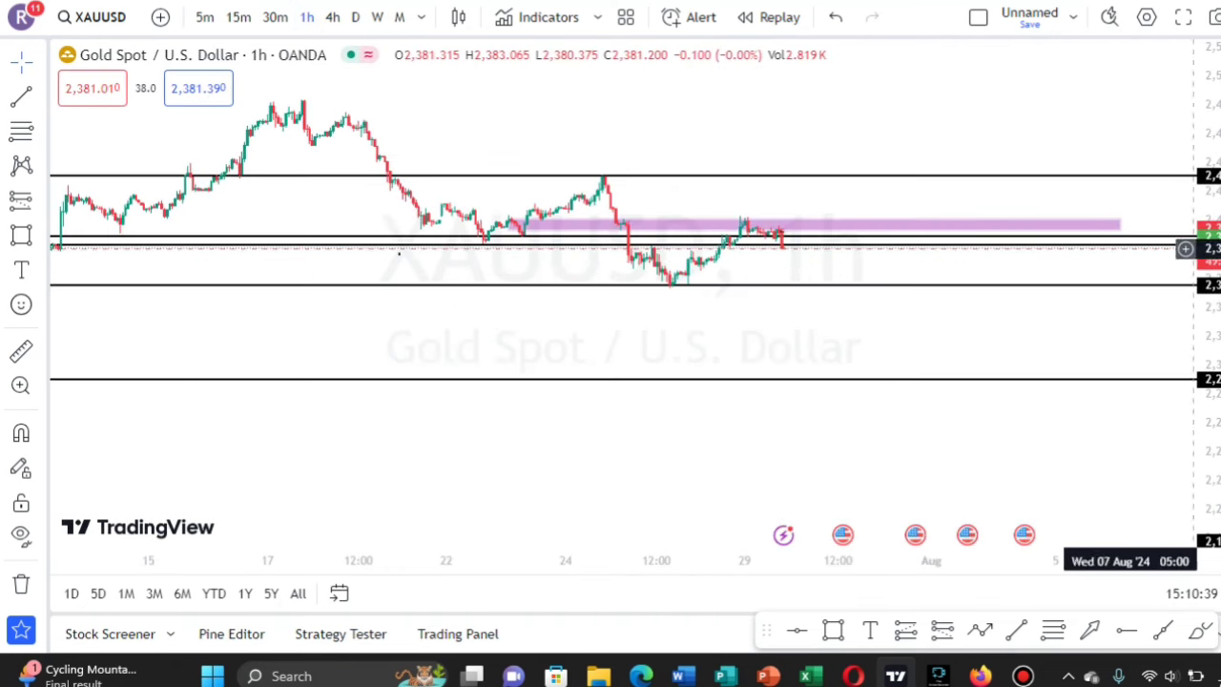
pyautogui.moveTo(1204, 425); pyautogui.dragTo(1069, 299)
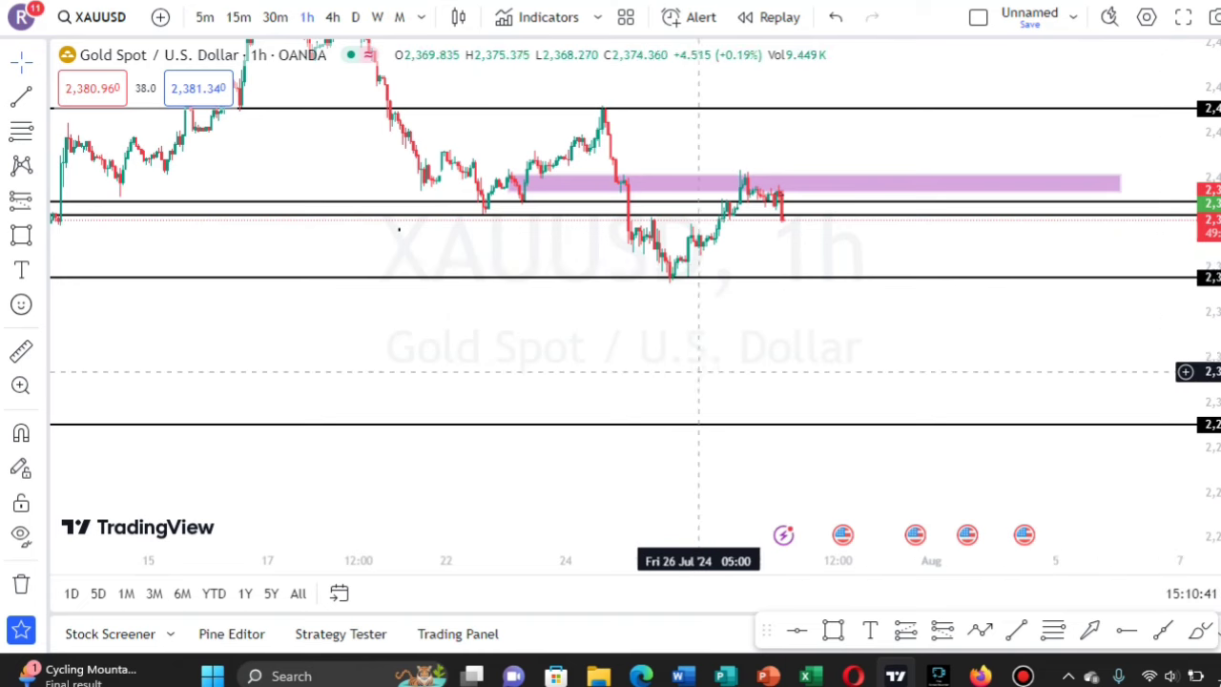
pyautogui.moveTo(704, 376); pyautogui.dragTo(821, 449)
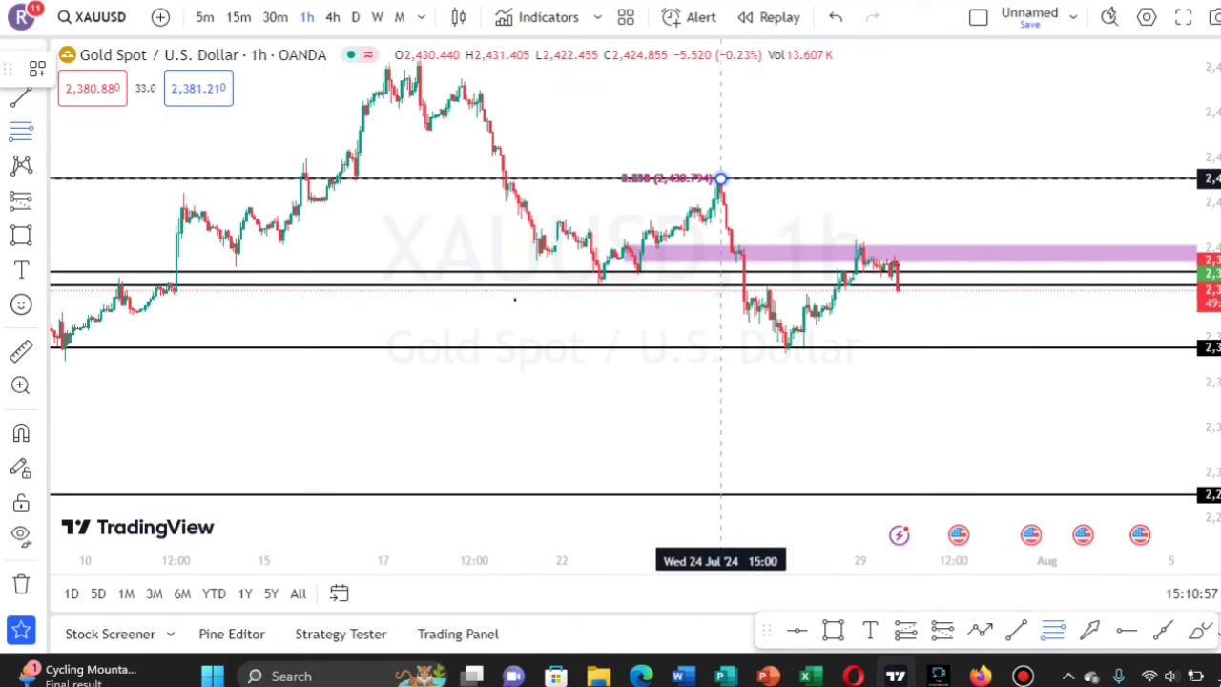
pyautogui.click(720, 179)
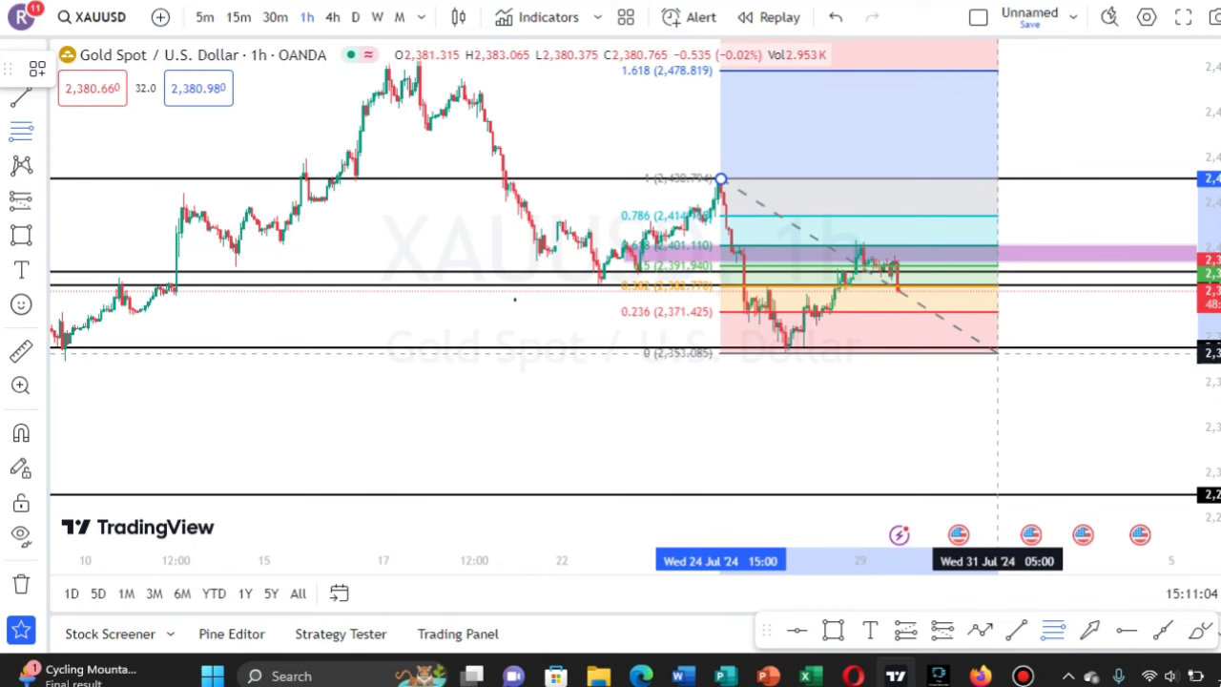
pyautogui.click(996, 353)
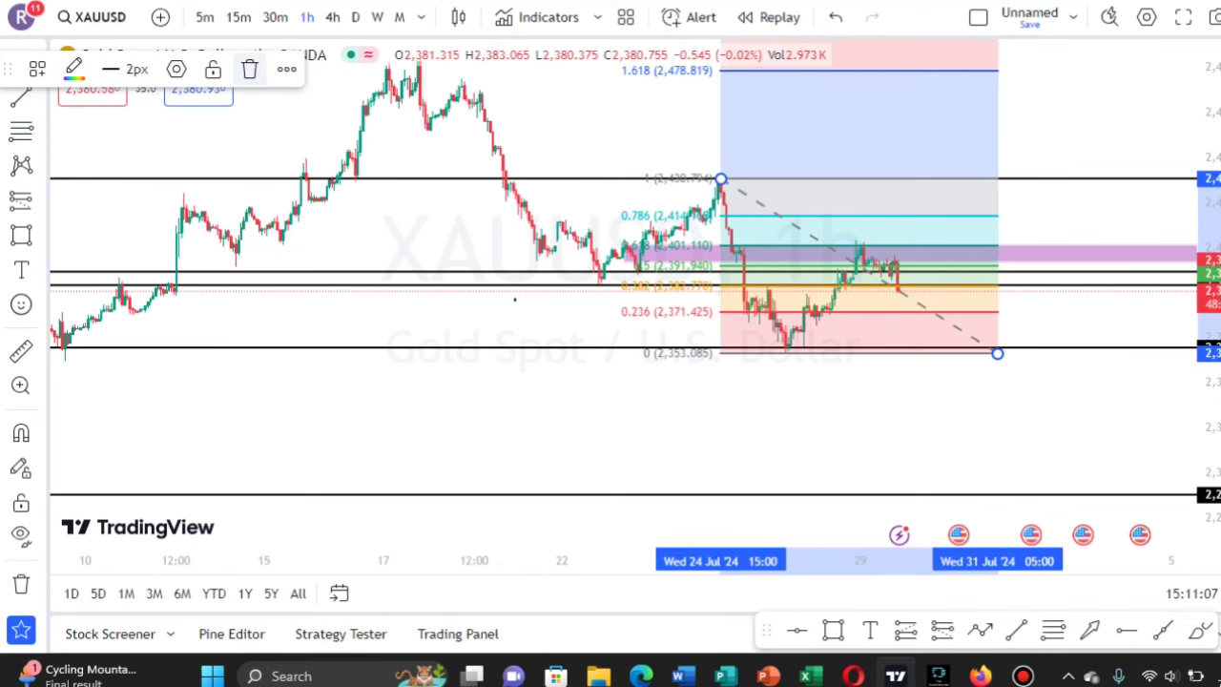
pyautogui.click(251, 67)
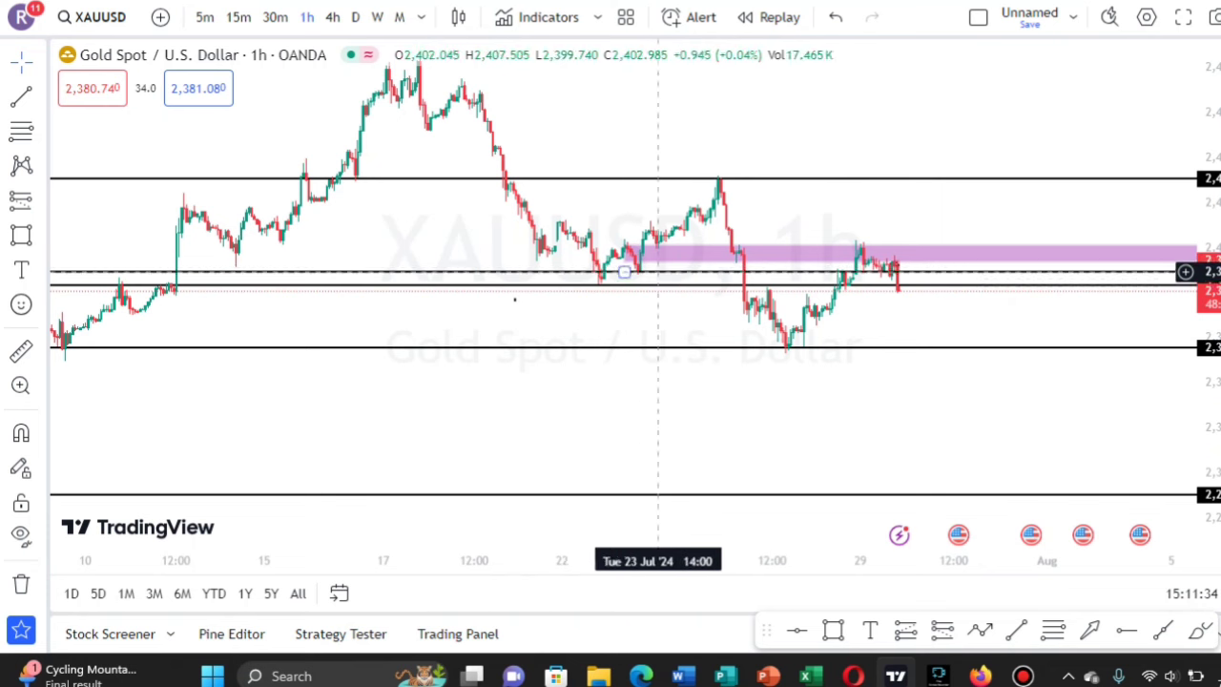
# Examine the 15m gold chart's price action around the purple zone, the horizontal levels and the existing short position.
pyautogui.moveTo(856, 273); pyautogui.dragTo(815, 335)
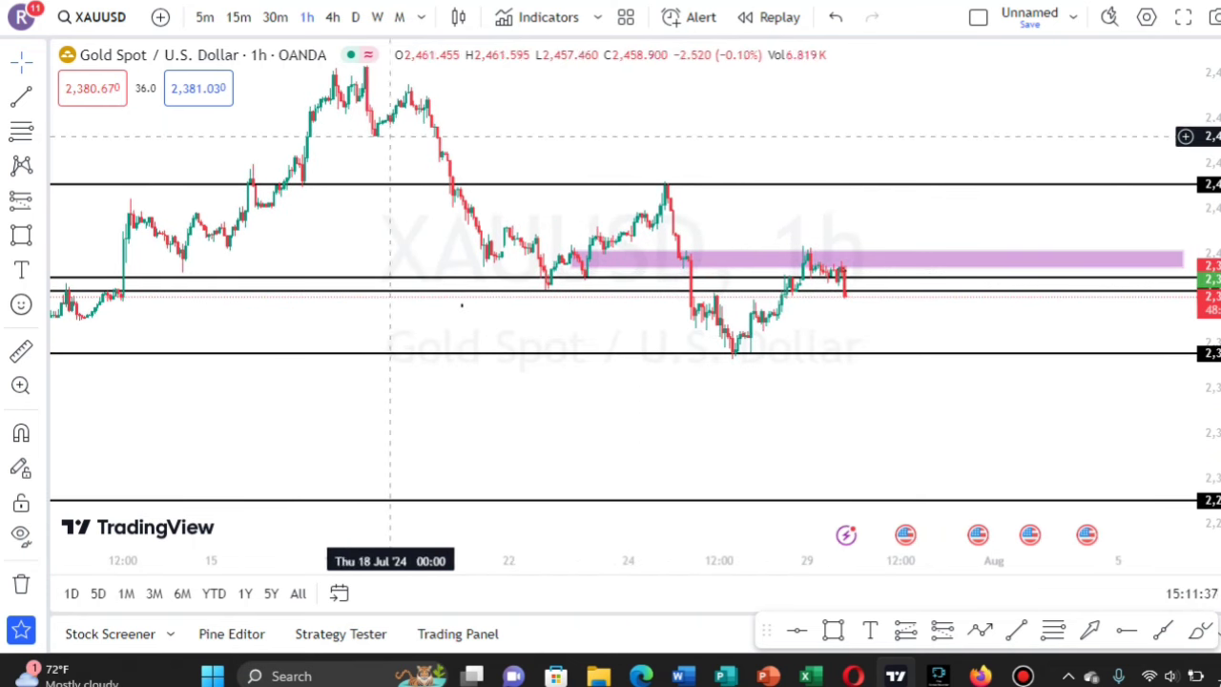
pyautogui.click(238, 17)
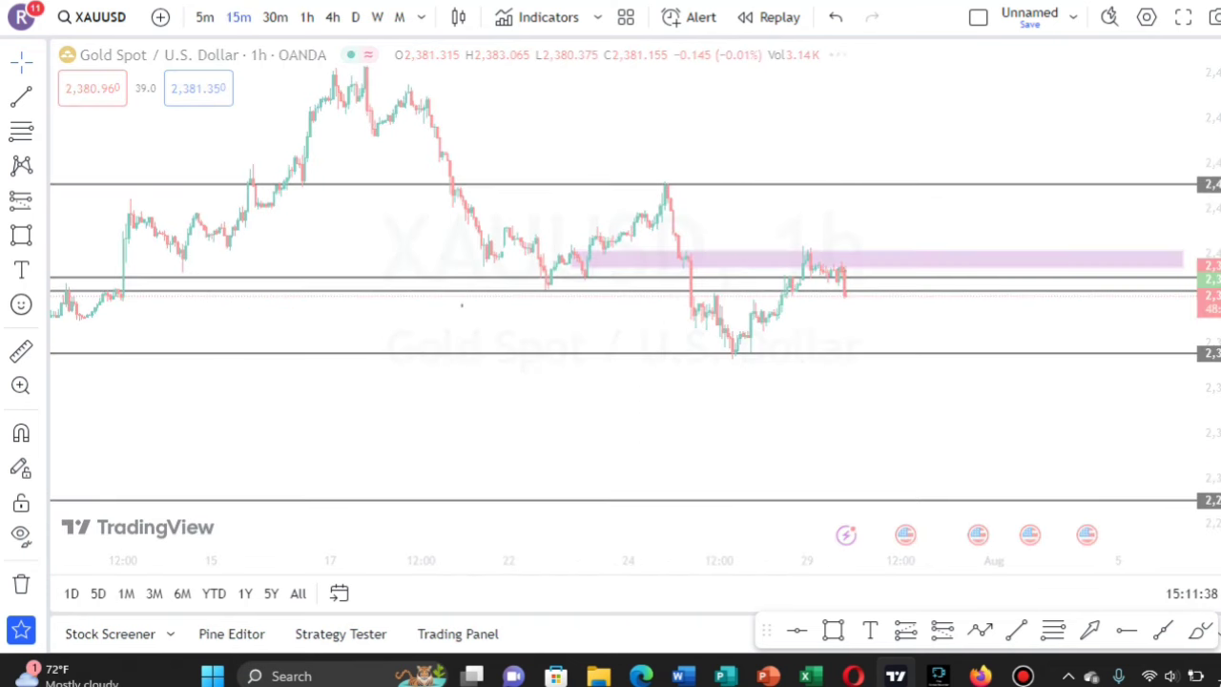
pyautogui.scroll(7, 1184, 249)
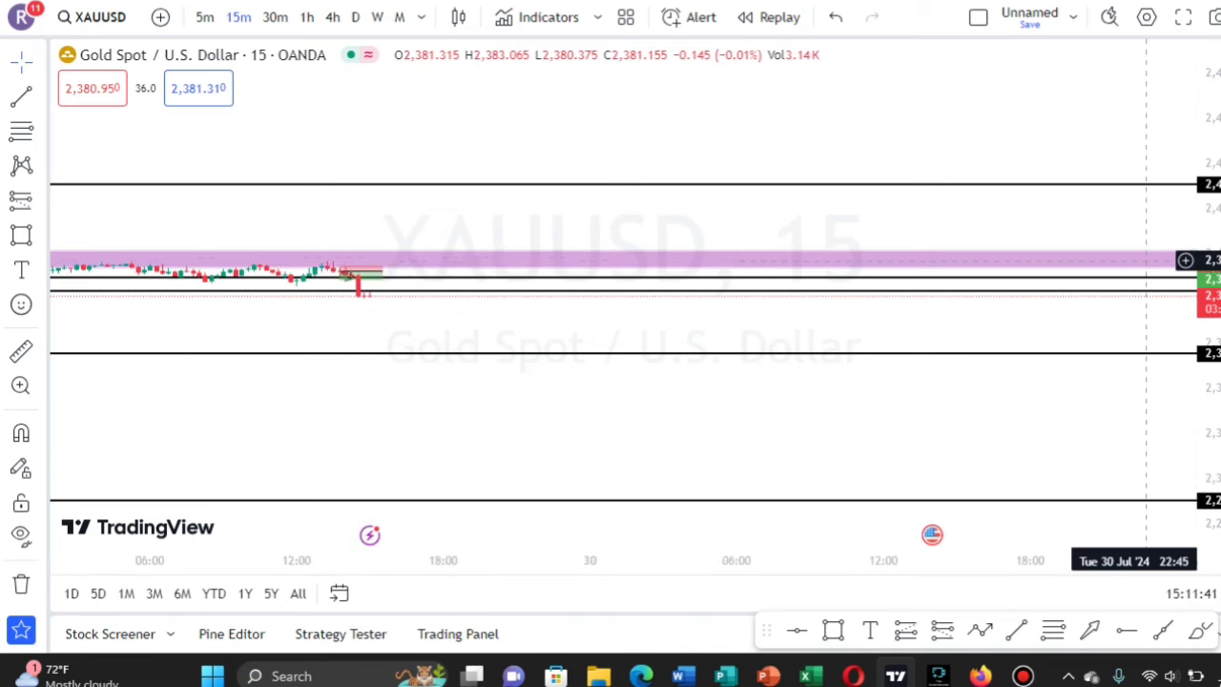
pyautogui.scroll(-6, 1146, 260)
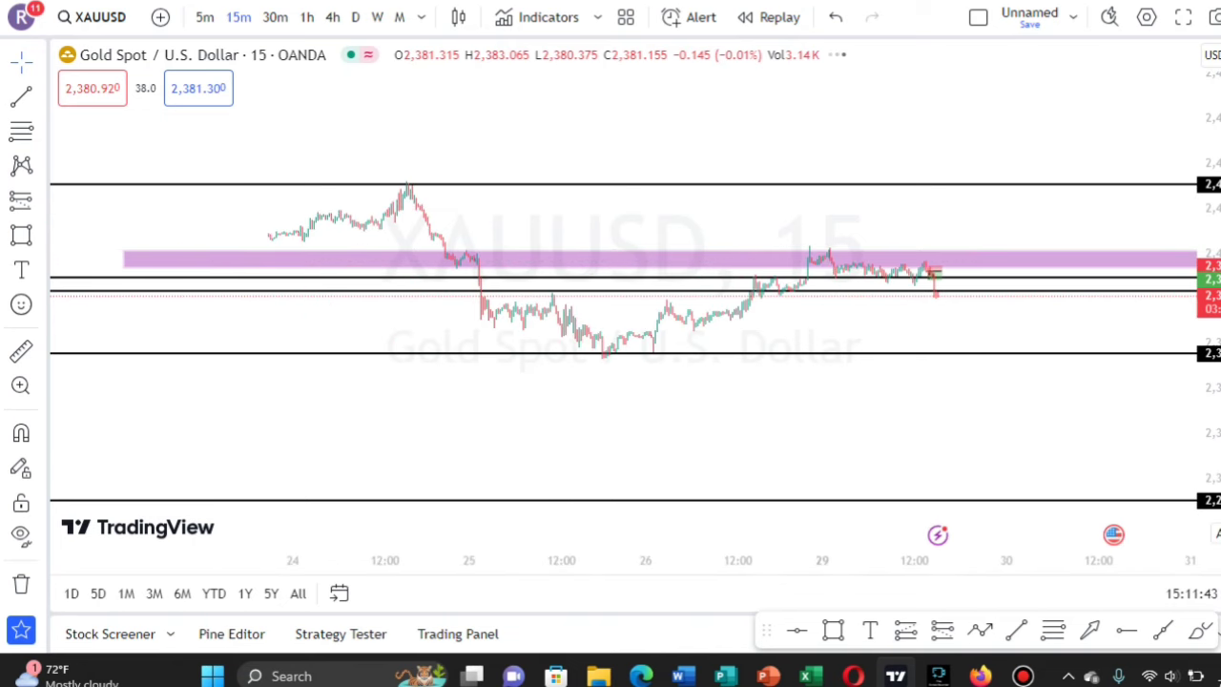
pyautogui.scroll(3, 1076, 559)
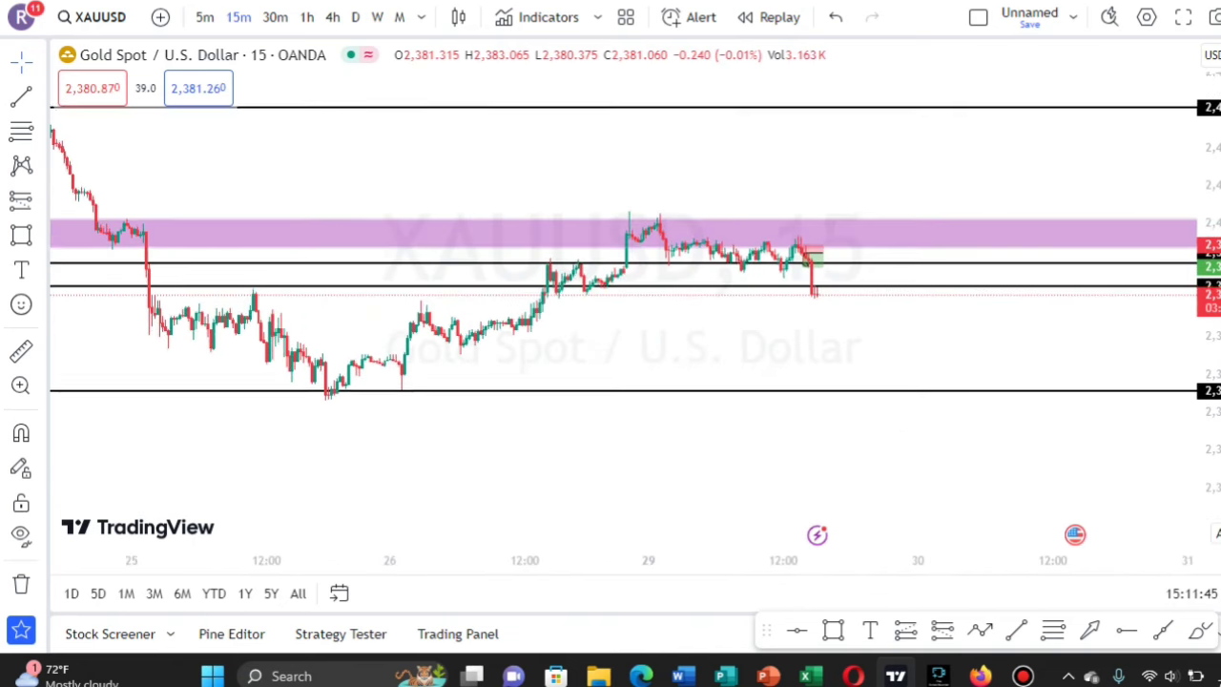
pyautogui.moveTo(1204, 391); pyautogui.dragTo(1204, 315)
pyautogui.moveTo(873, 334); pyautogui.dragTo(902, 387)
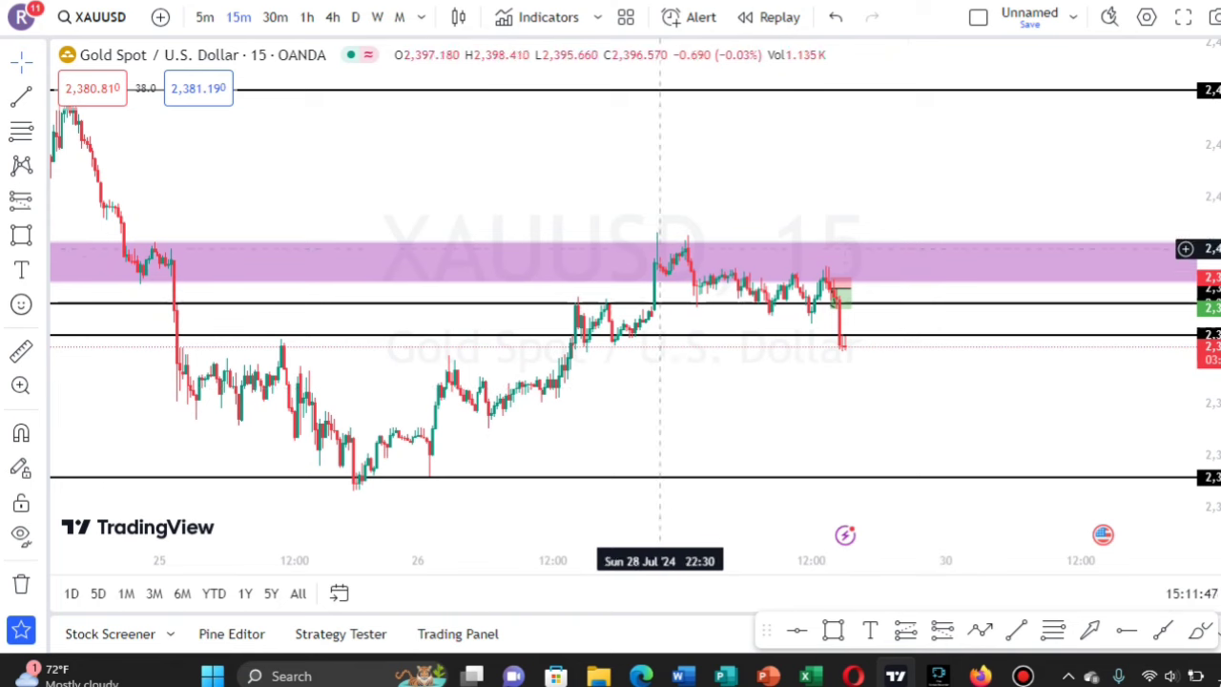
pyautogui.moveTo(784, 391); pyautogui.dragTo(793, 354)
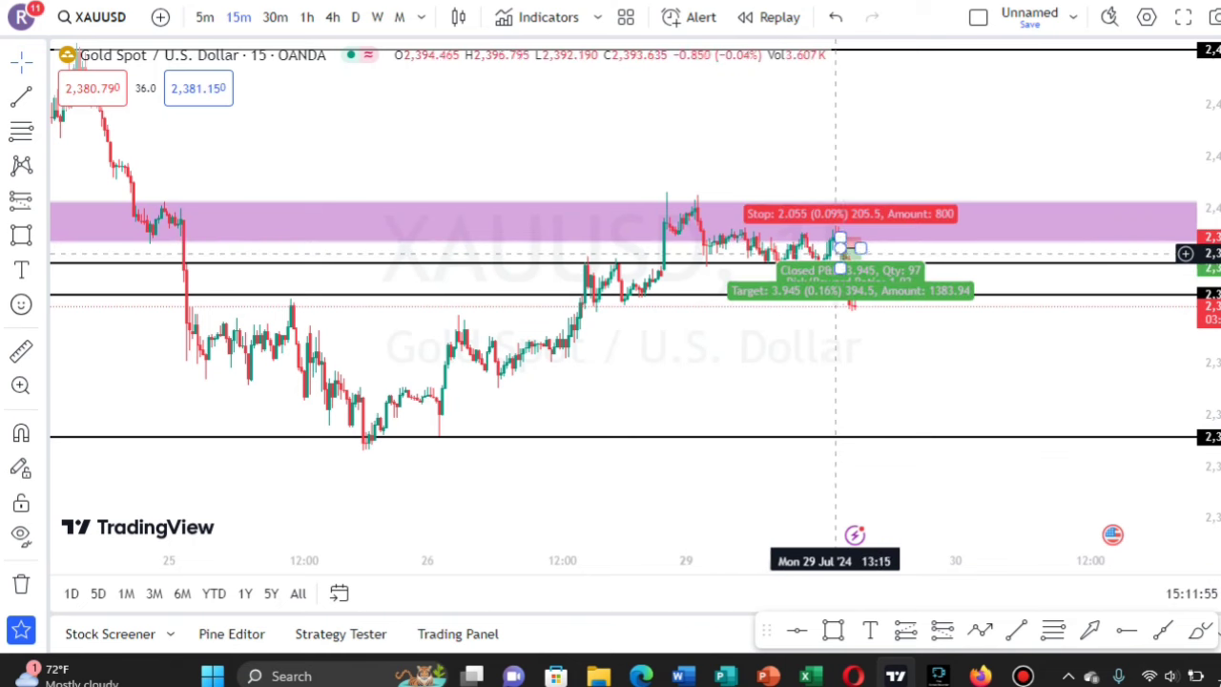
pyautogui.moveTo(862, 342); pyautogui.dragTo(816, 351)
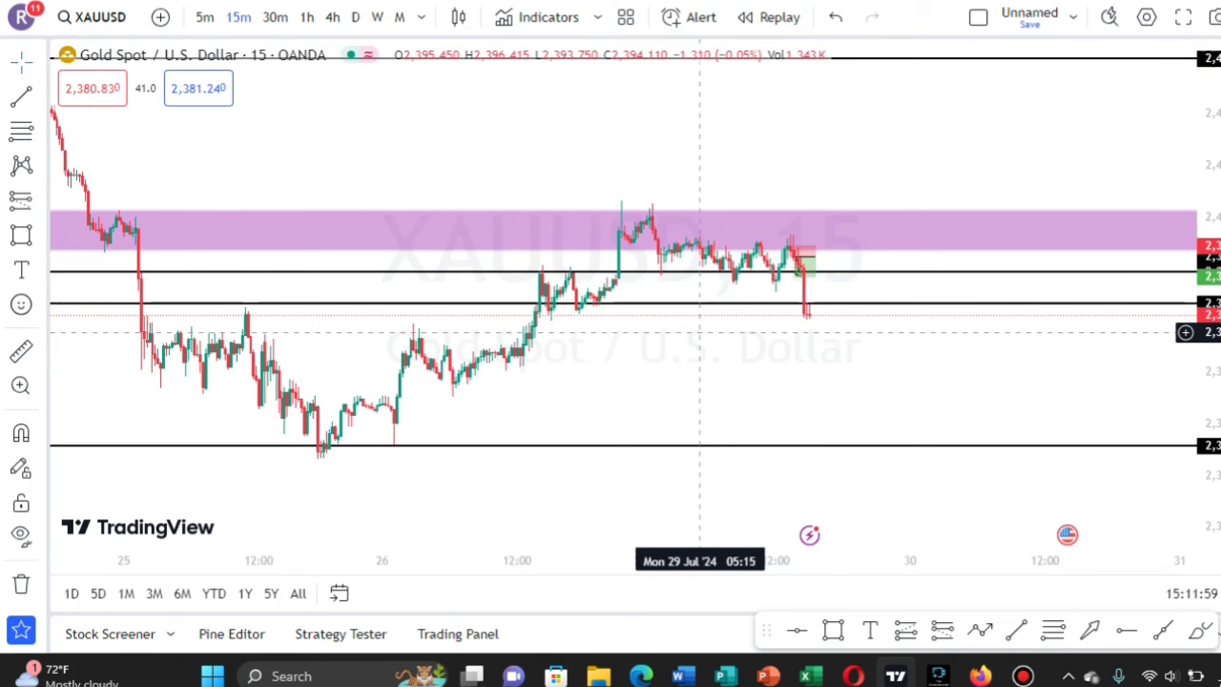
pyautogui.hscroll(4, 772, 355)
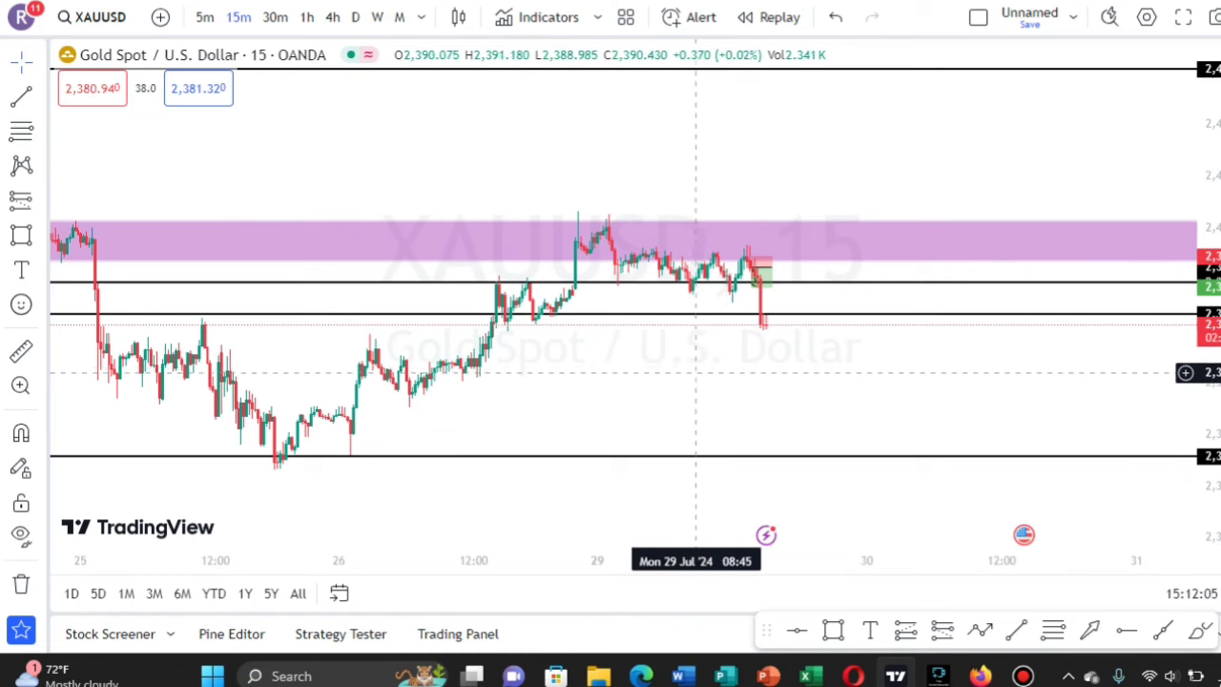
pyautogui.hscroll(-8, 693, 361)
pyautogui.hscroll(-2, 778, 363)
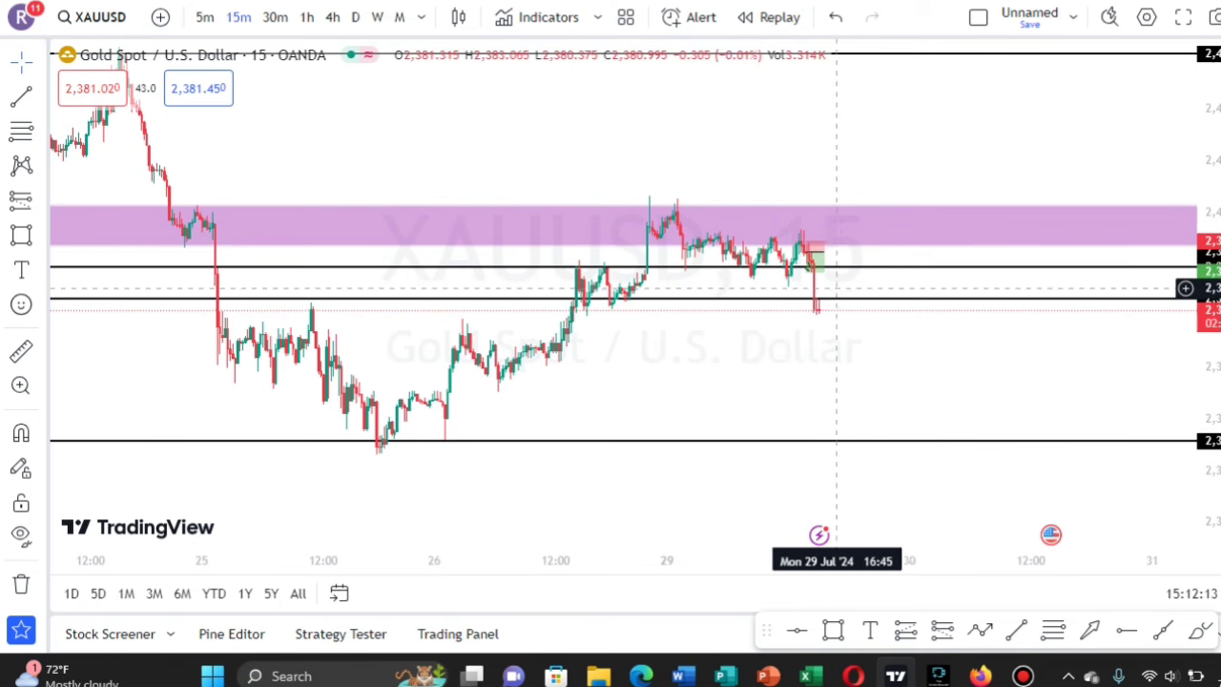
pyautogui.moveTo(823, 378); pyautogui.dragTo(760, 394)
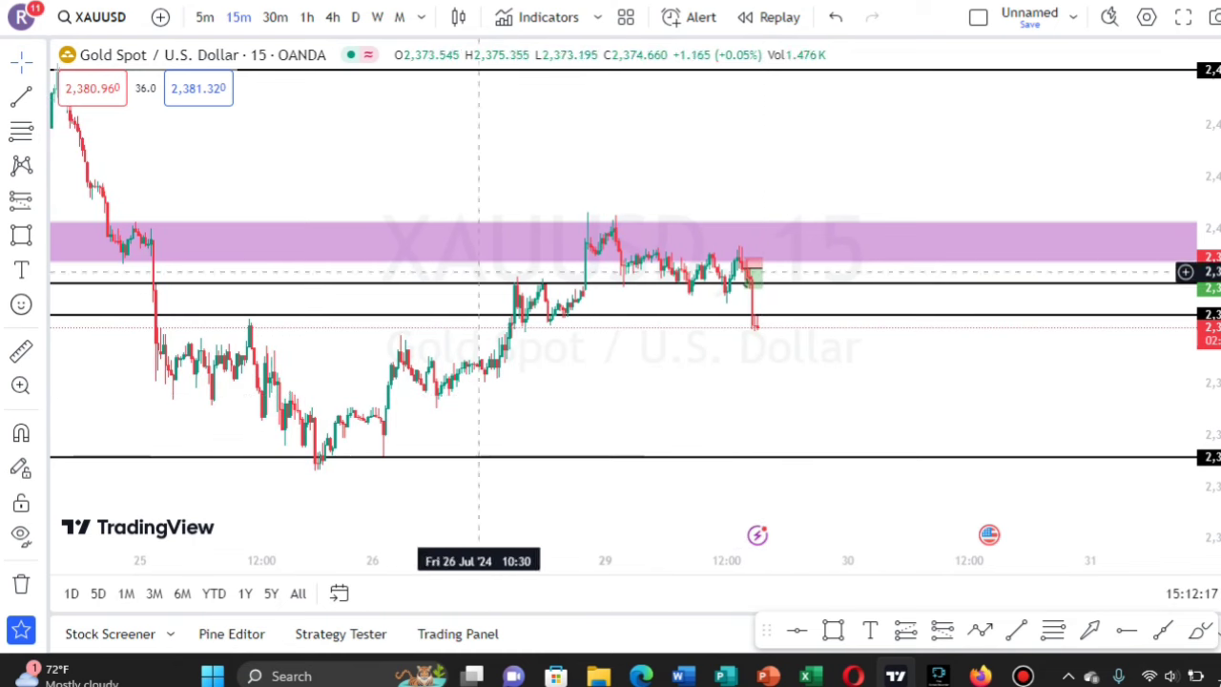
# Examine the 29 Jul '24 sell-off on the 5m chart relative to the short position and the horizontal levels.
pyautogui.click(204, 18)
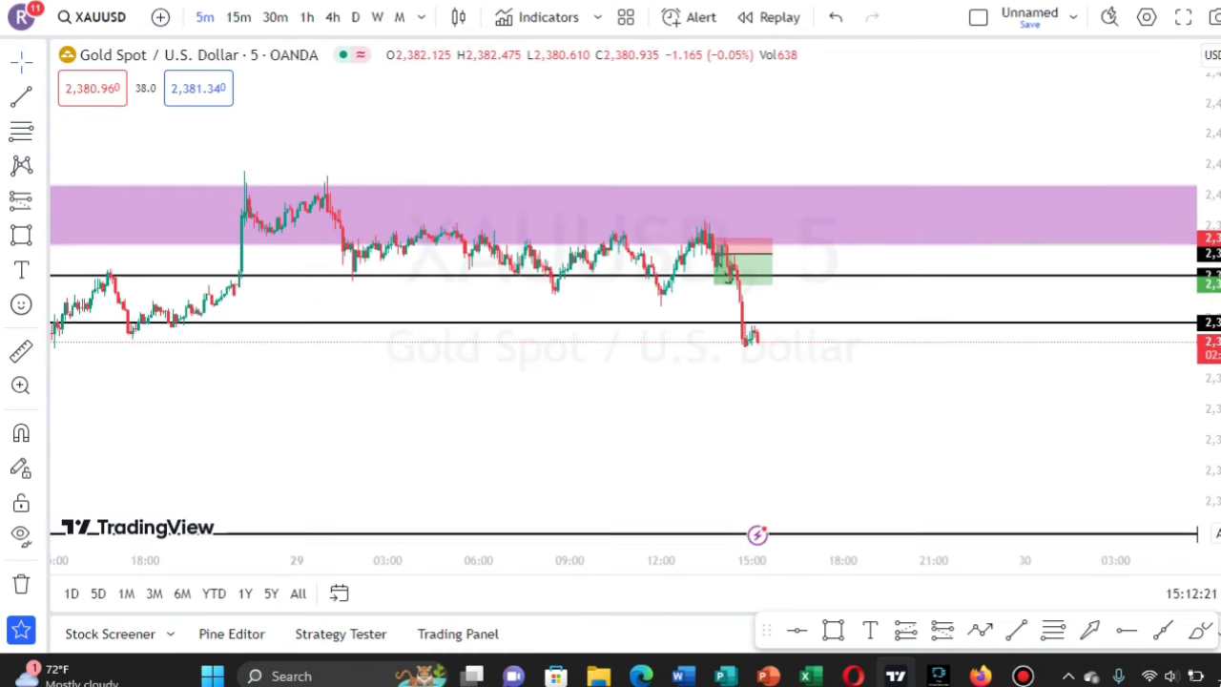
pyautogui.moveTo(954, 375); pyautogui.dragTo(1029, 411)
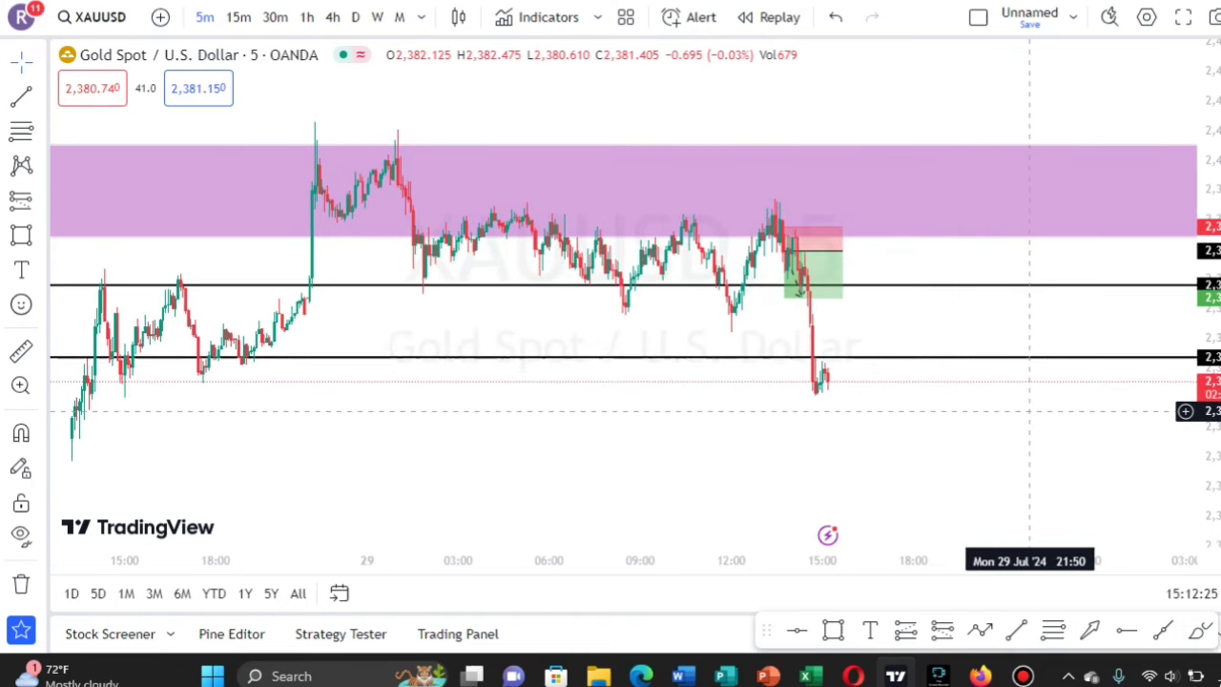
pyautogui.moveTo(790, 252)
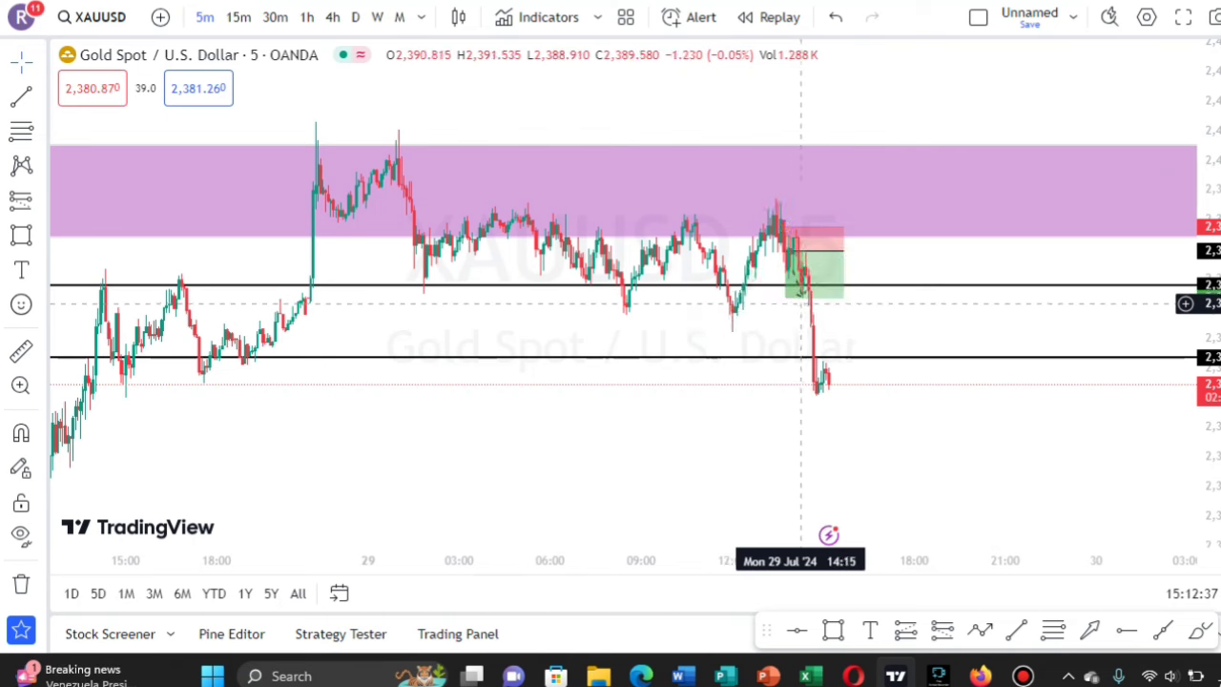
pyautogui.moveTo(903, 332); pyautogui.dragTo(978, 320)
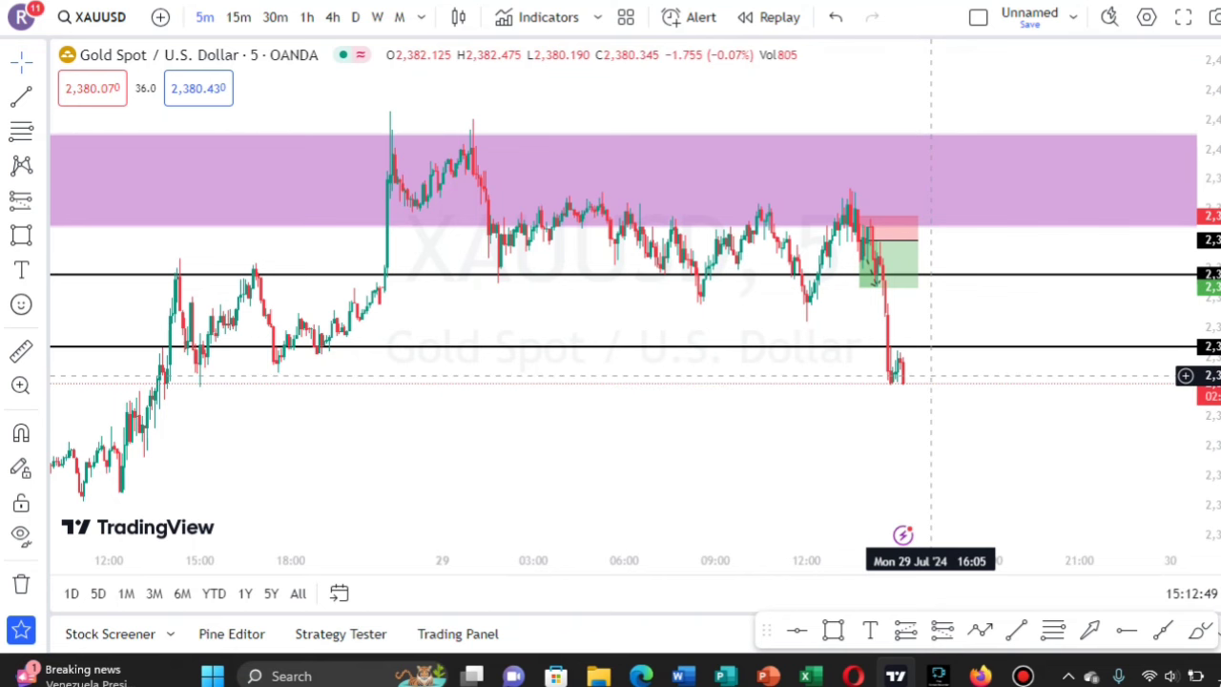
pyautogui.moveTo(933, 381); pyautogui.dragTo(865, 381)
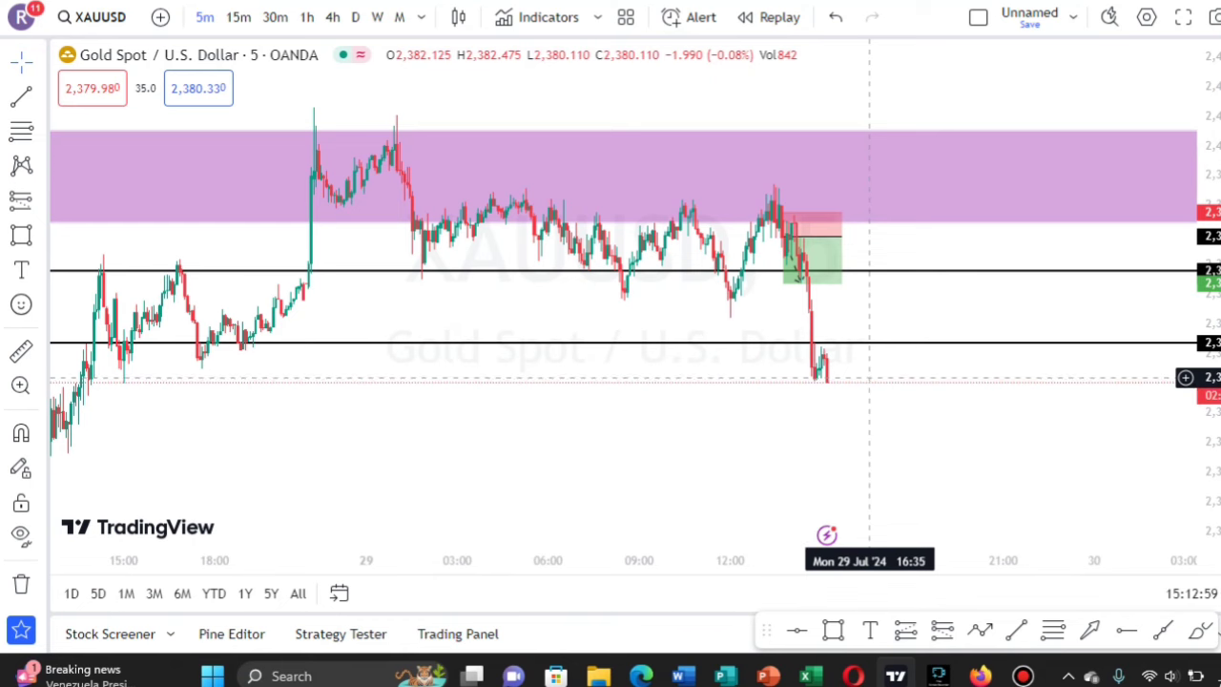
pyautogui.moveTo(845, 380); pyautogui.dragTo(755, 385)
pyautogui.scroll(5, 791, 382)
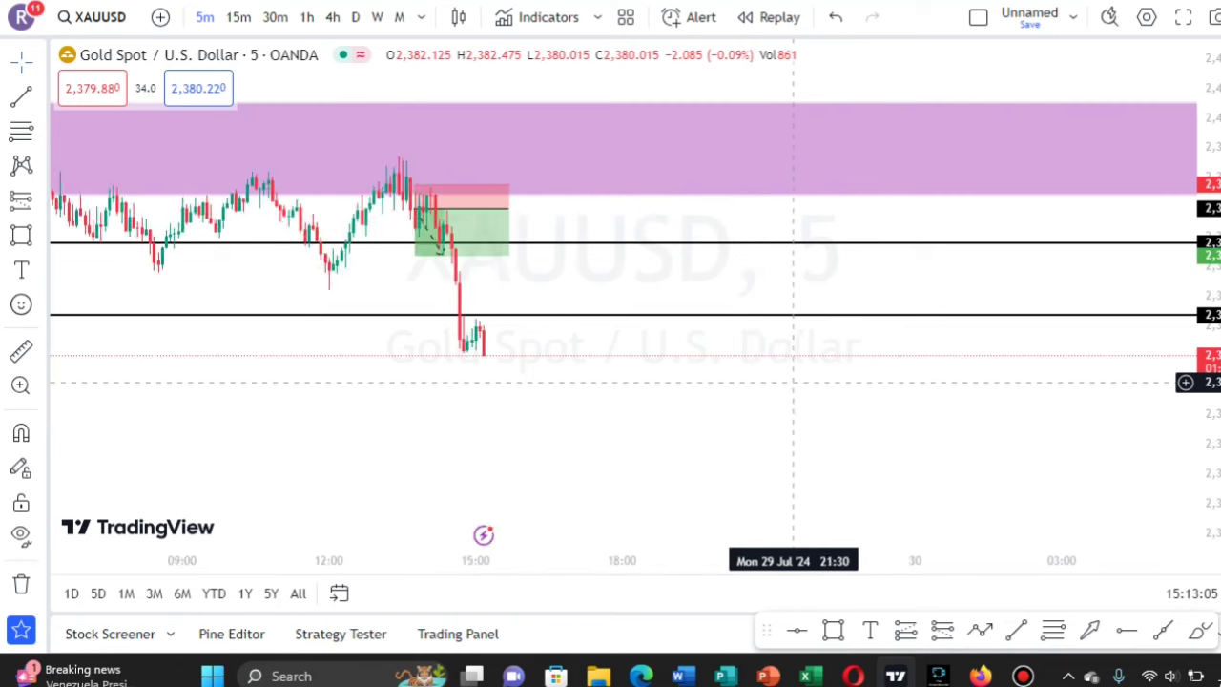
pyautogui.moveTo(537, 381); pyautogui.dragTo(1049, 382)
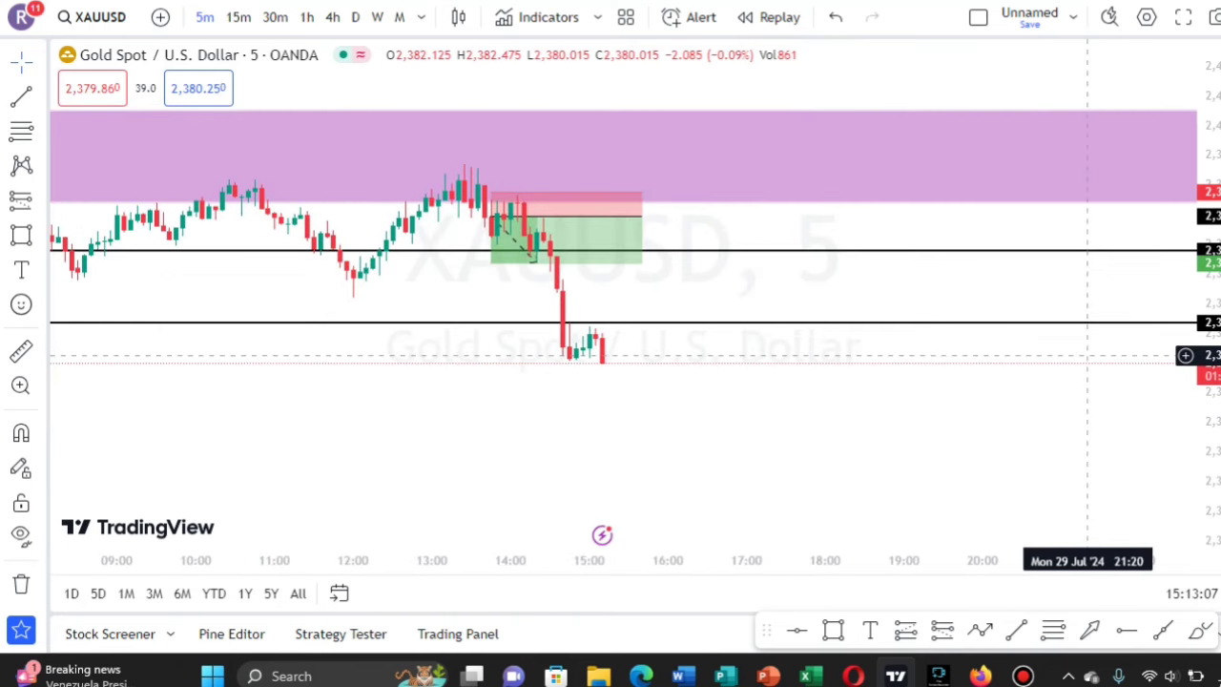
pyautogui.moveTo(825, 420); pyautogui.dragTo(978, 425)
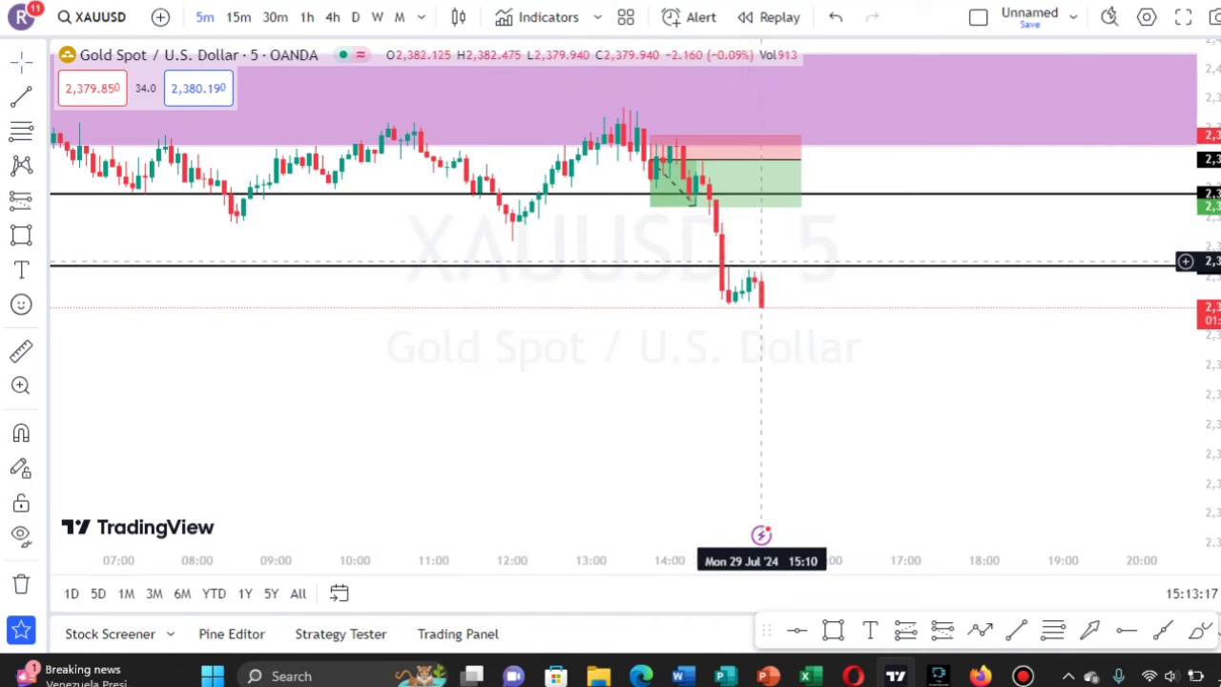
pyautogui.moveTo(814, 381); pyautogui.dragTo(828, 355)
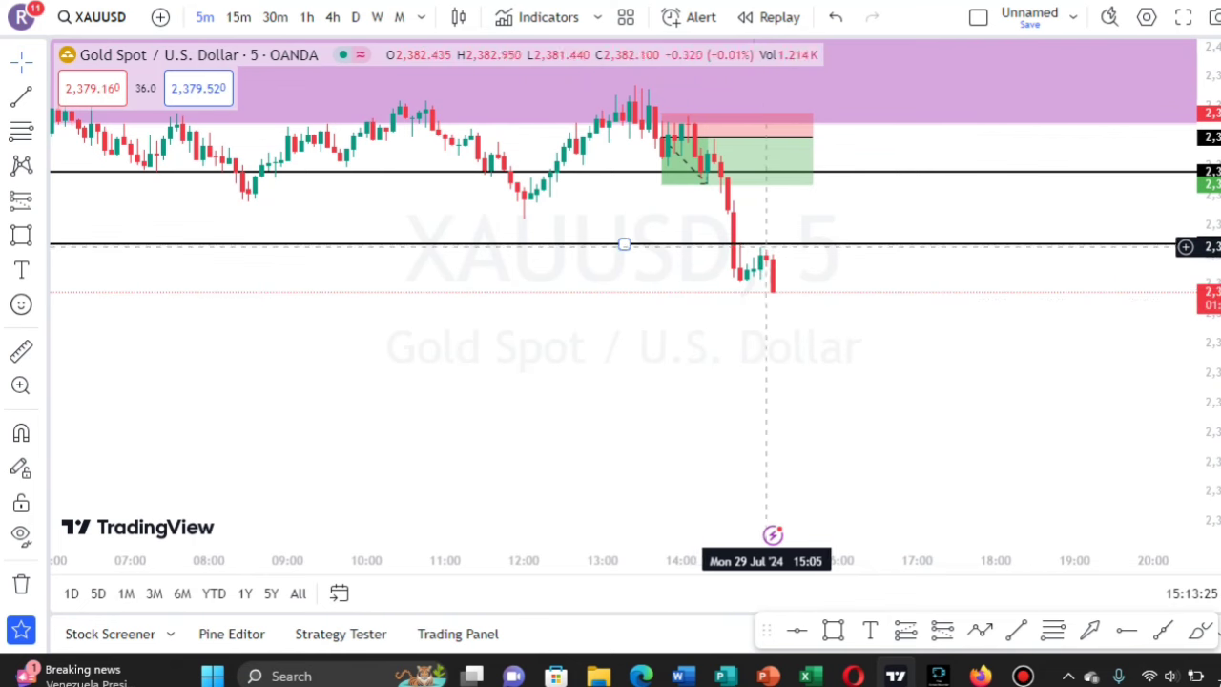
# Try out a short position from the 29 Jul '24 15:05 candle with its target extended to about 13.53, and delete it.
pyautogui.click(942, 631)
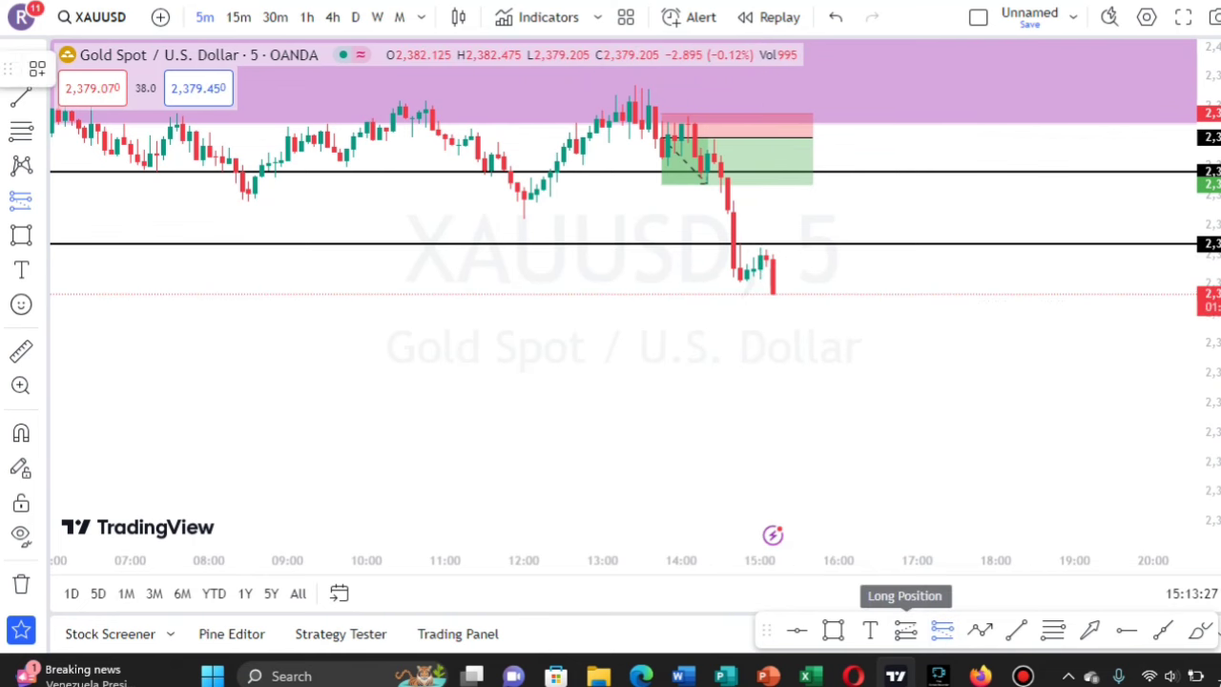
pyautogui.click(764, 256)
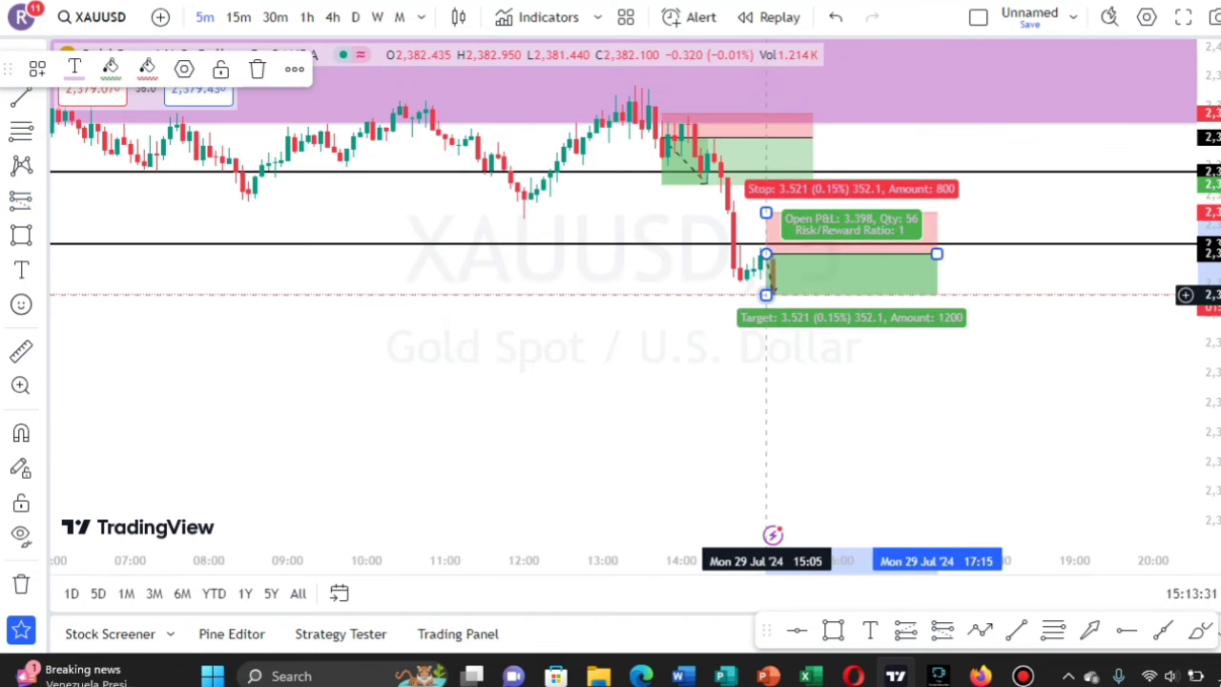
pyautogui.moveTo(766, 295); pyautogui.dragTo(766, 414)
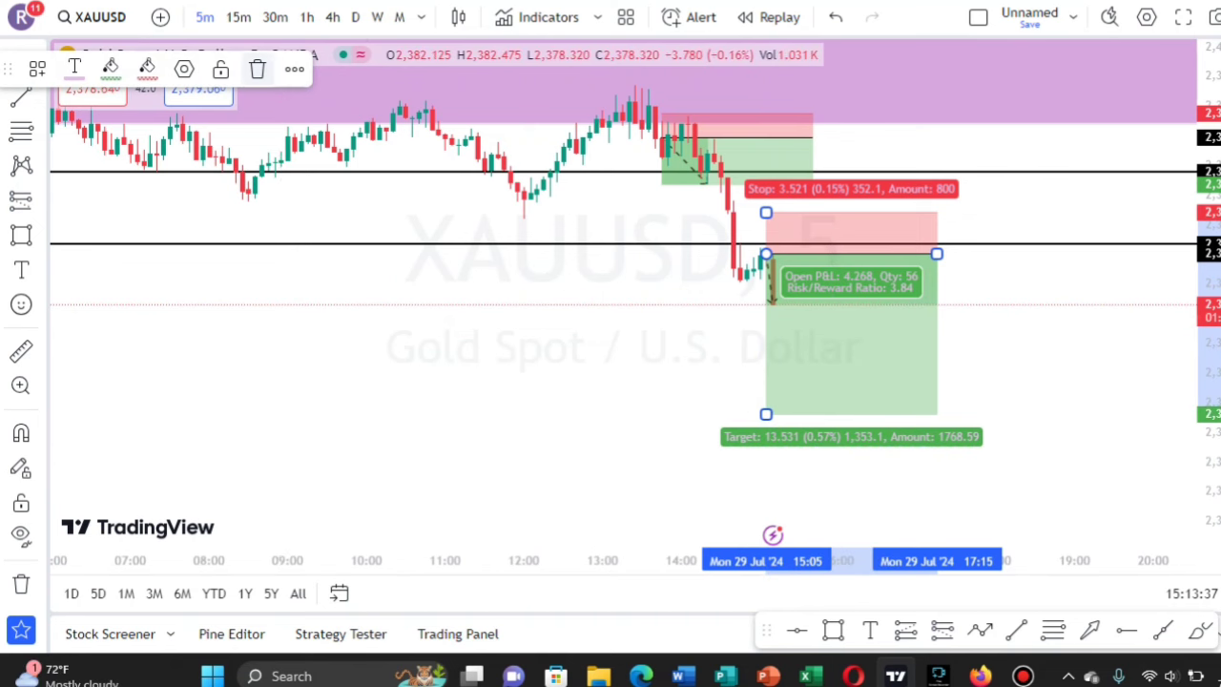
pyautogui.click(257, 69)
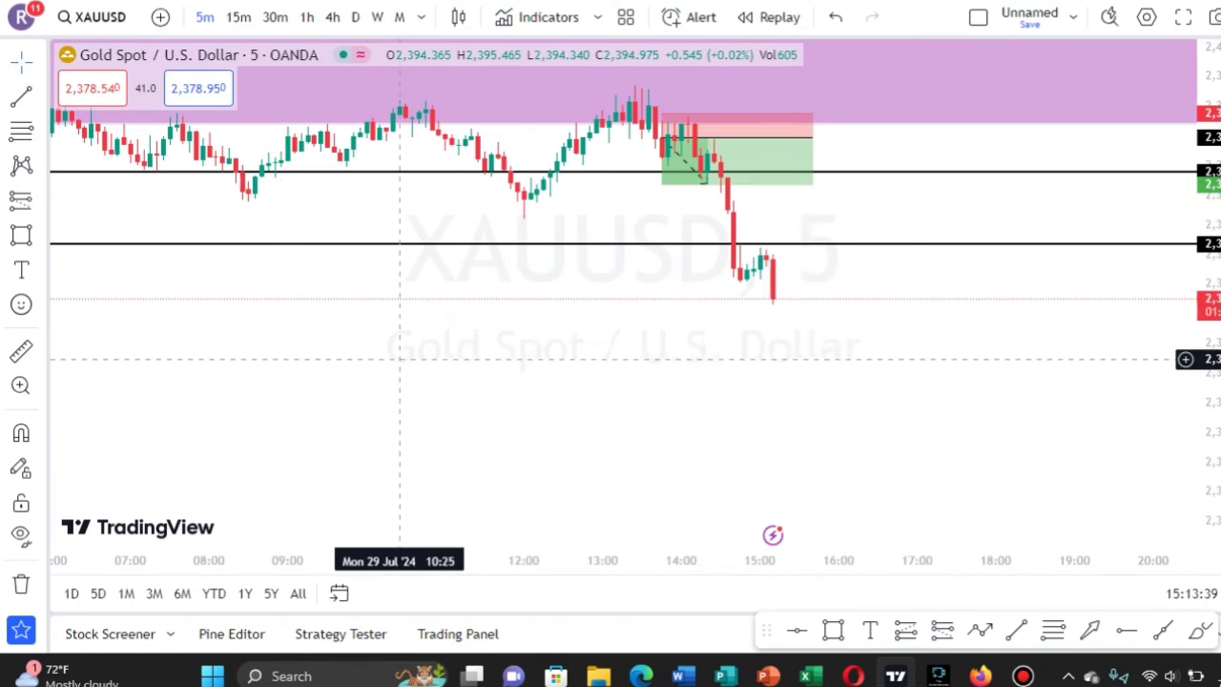
# Examine the earlier 5m price action of 26 Jul '24 down to the next horizontal level below the current price.
pyautogui.scroll(-3, 410, 368)
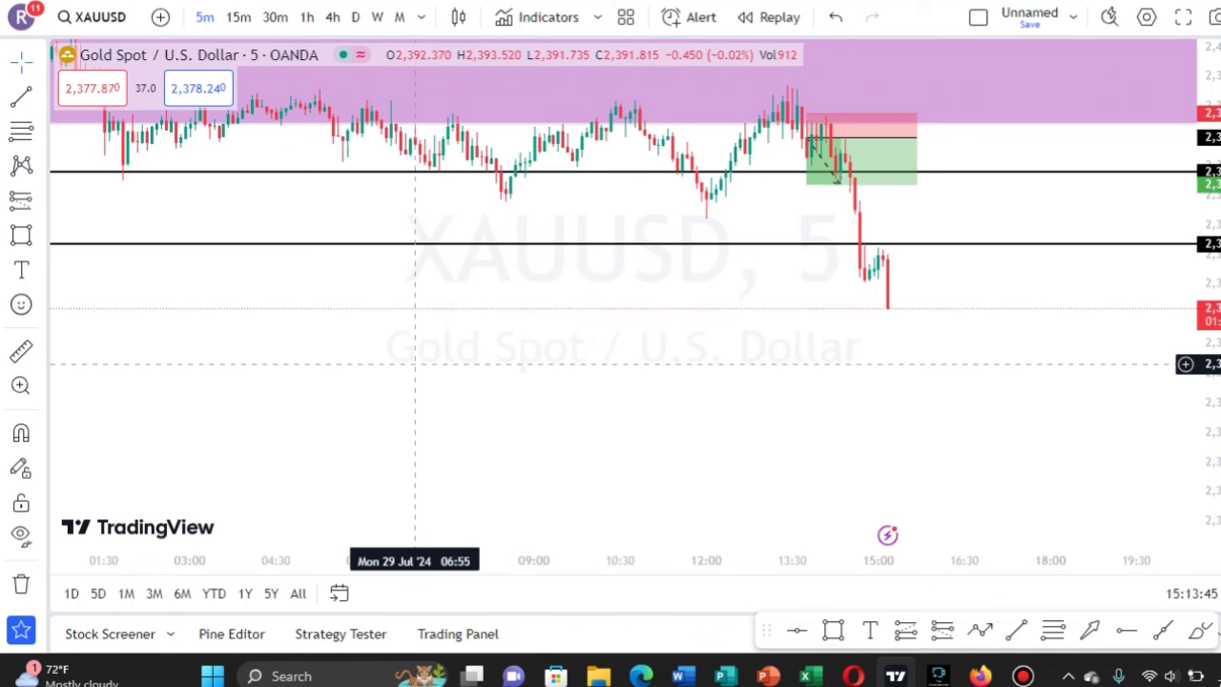
pyautogui.scroll(-3, 415, 364)
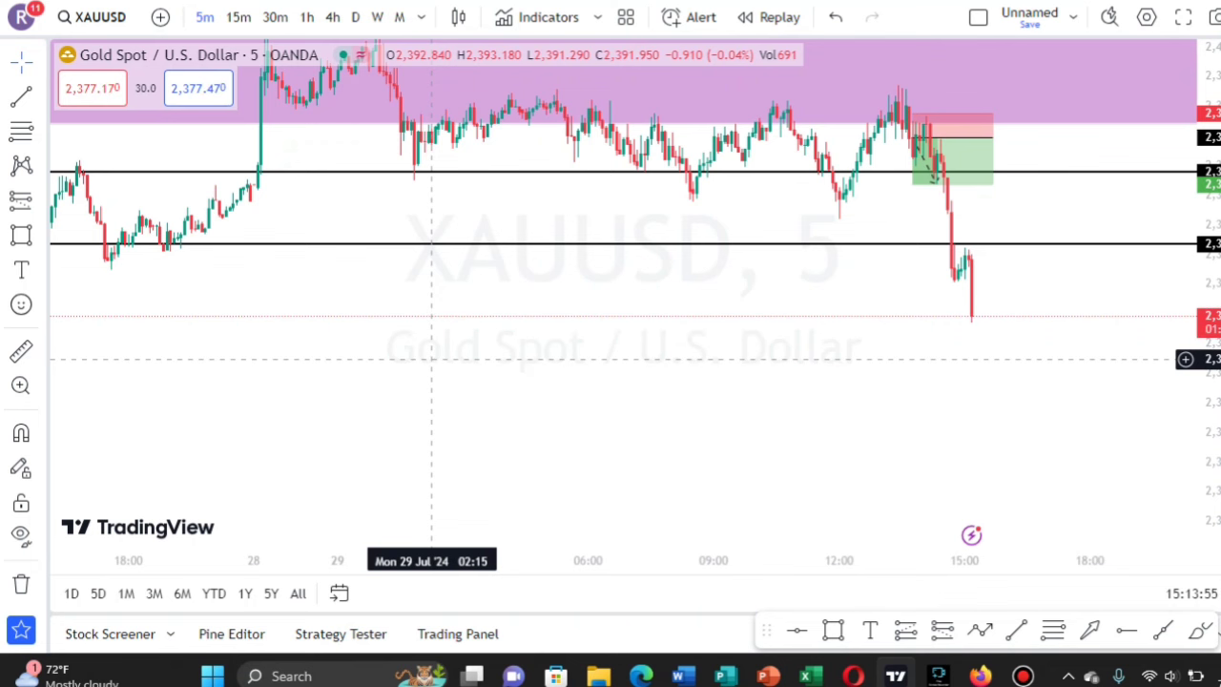
pyautogui.scroll(-2, 399, 349)
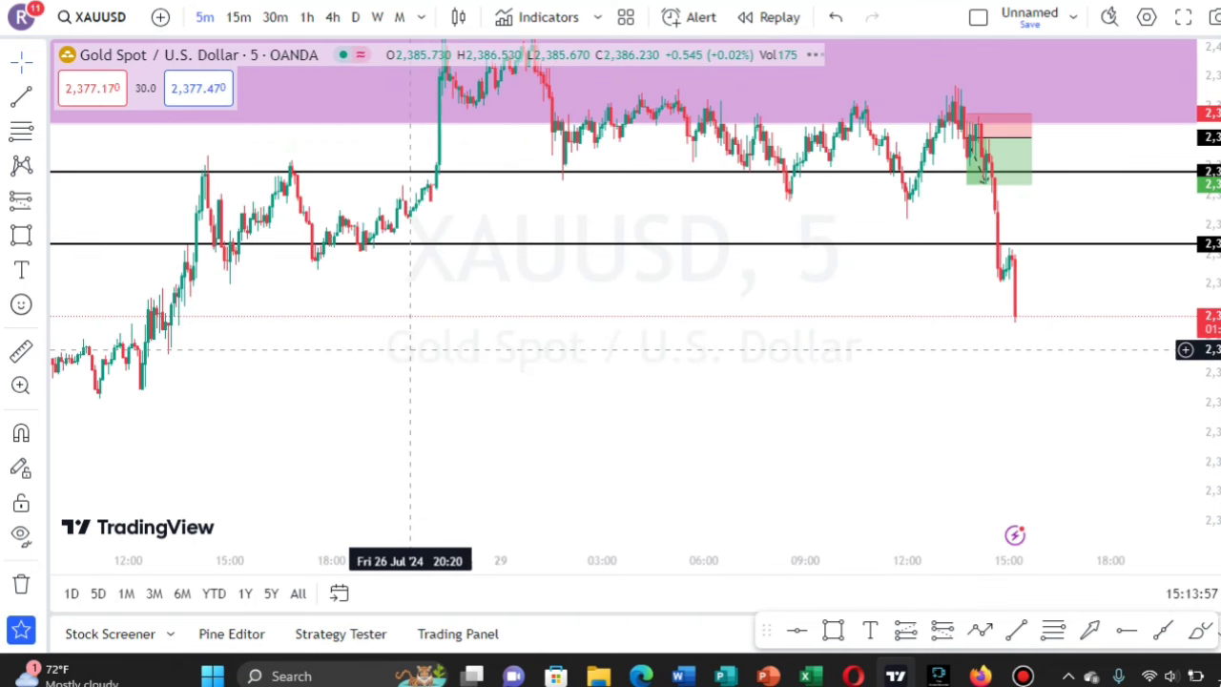
pyautogui.scroll(-2, 410, 349)
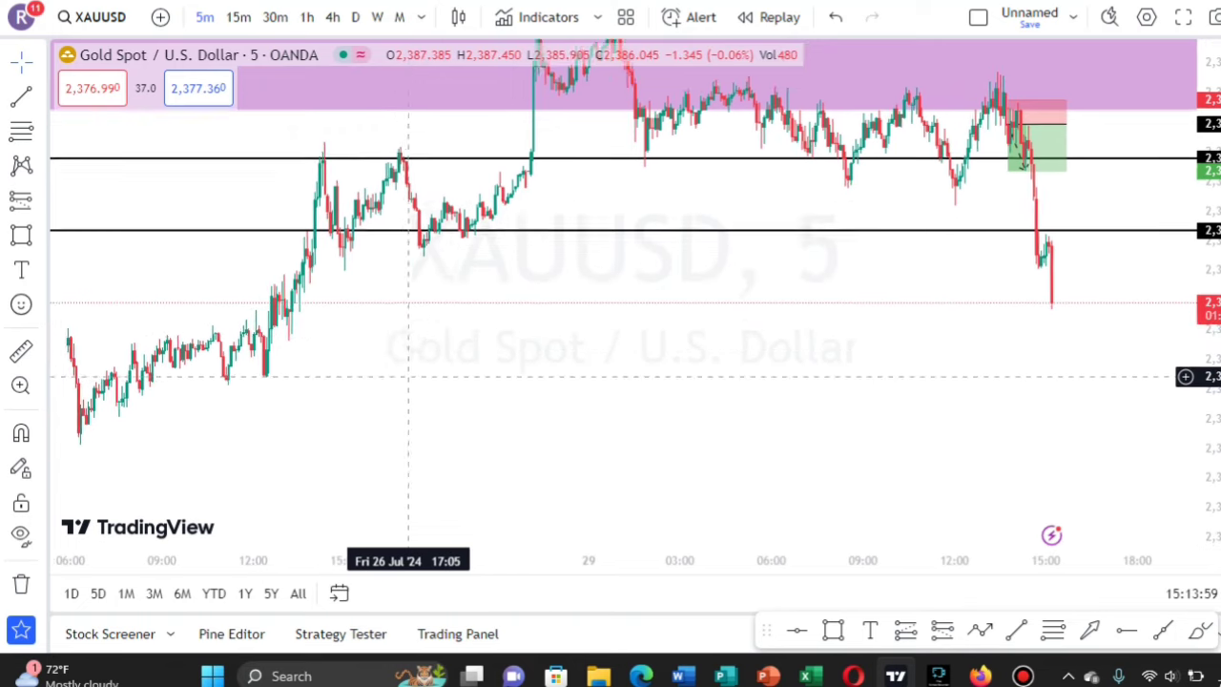
pyautogui.moveTo(408, 377); pyautogui.dragTo(548, 305)
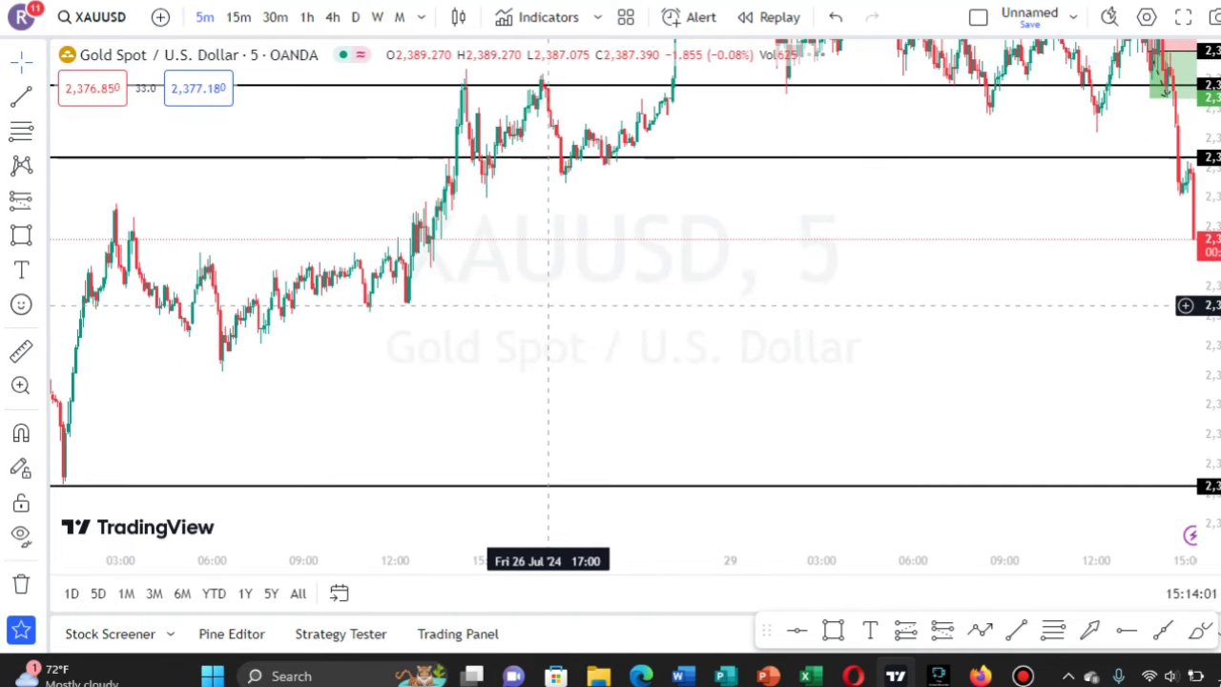
# Examine the 5m gold chart from the 26 Jul '24 low up to the purple zone and the 29 Jul sell-off, then reveal the watchlist.
pyautogui.moveTo(518, 351); pyautogui.dragTo(559, 338)
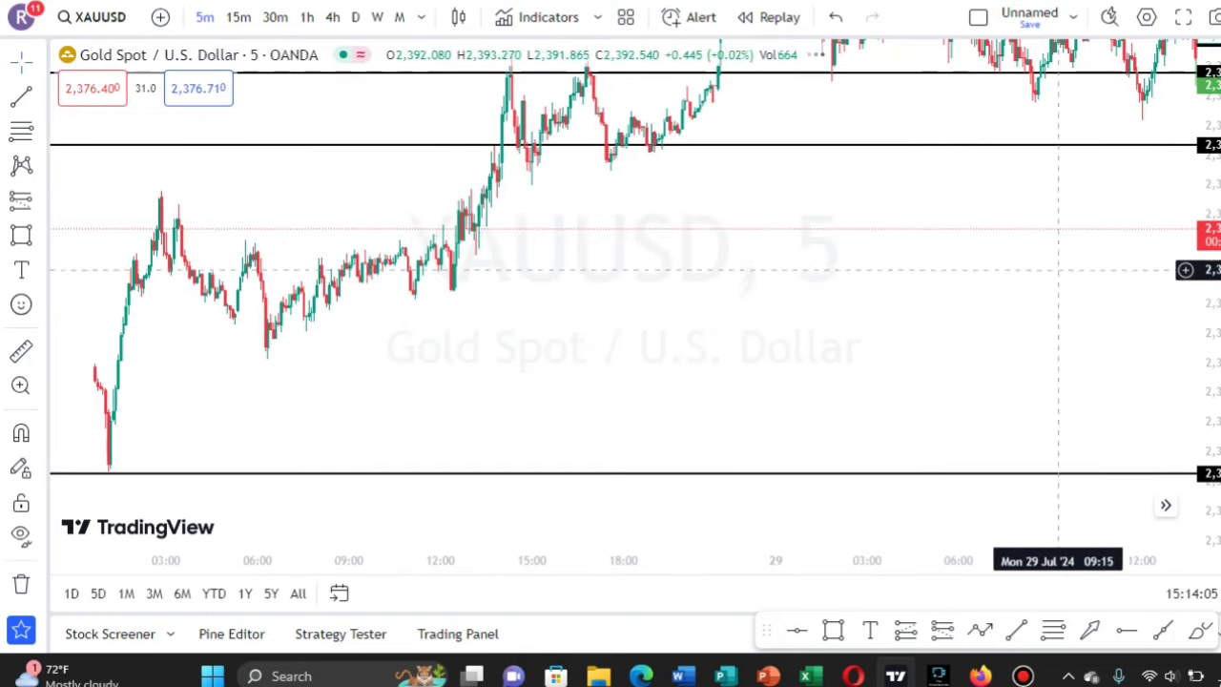
pyautogui.moveTo(1204, 177); pyautogui.dragTo(1204, 279)
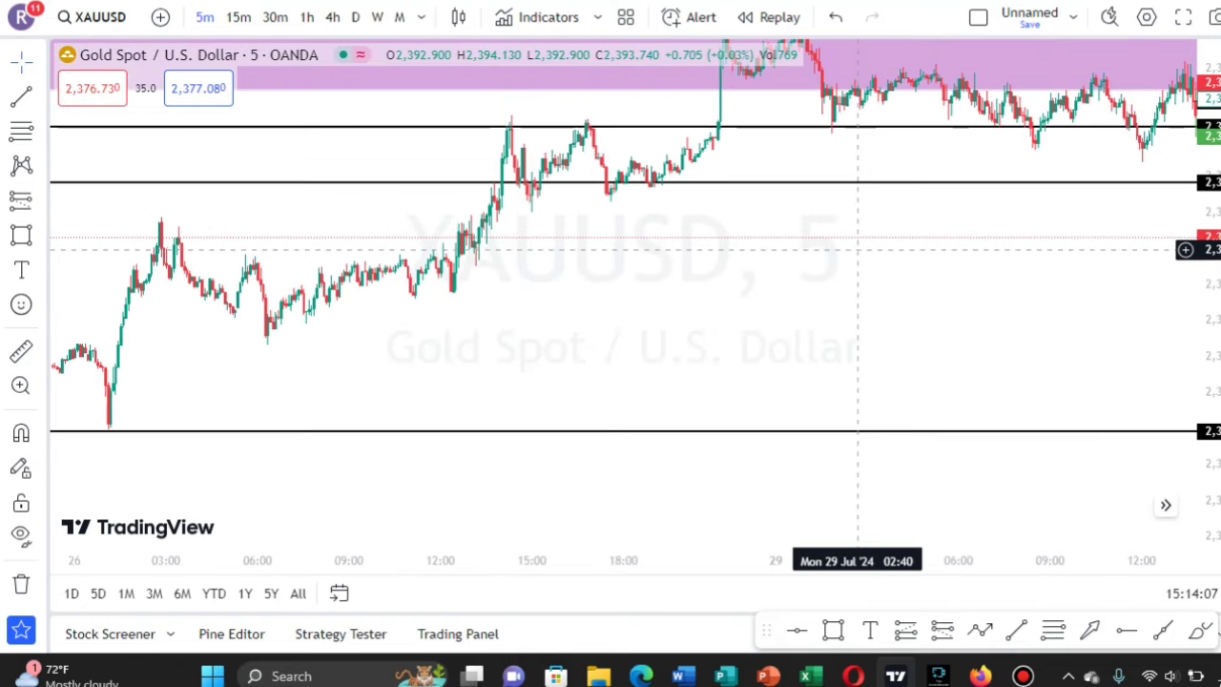
pyautogui.moveTo(859, 250); pyautogui.dragTo(618, 321)
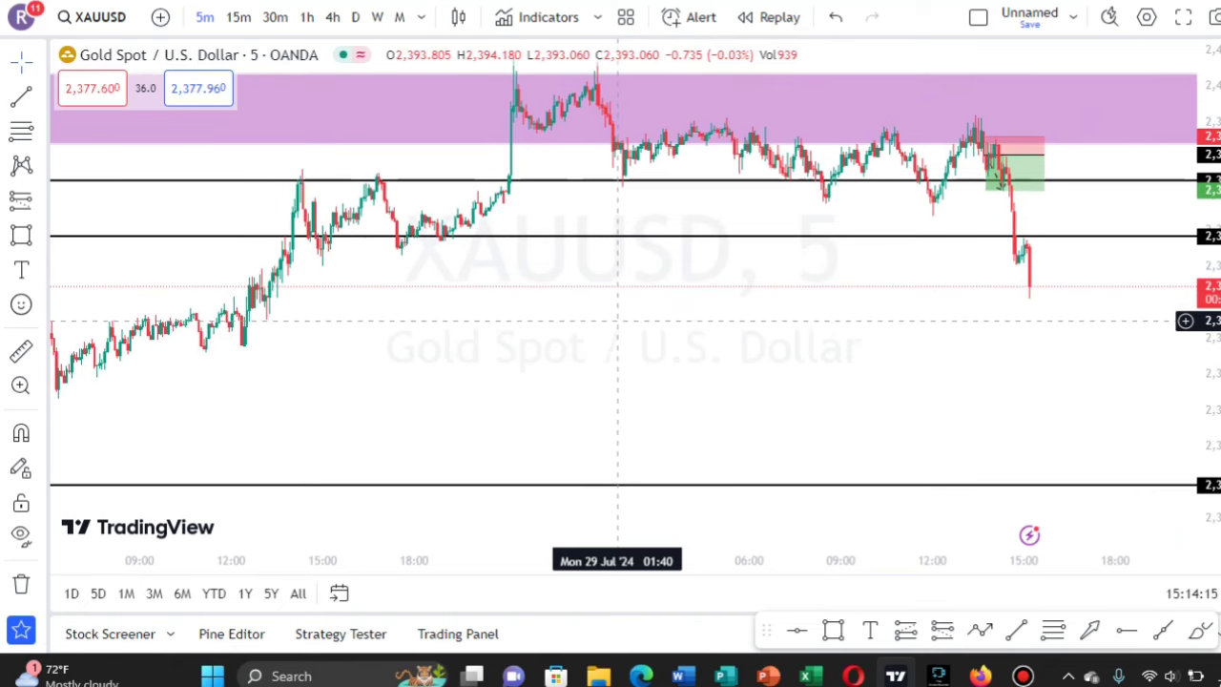
pyautogui.moveTo(681, 324); pyautogui.dragTo(929, 338)
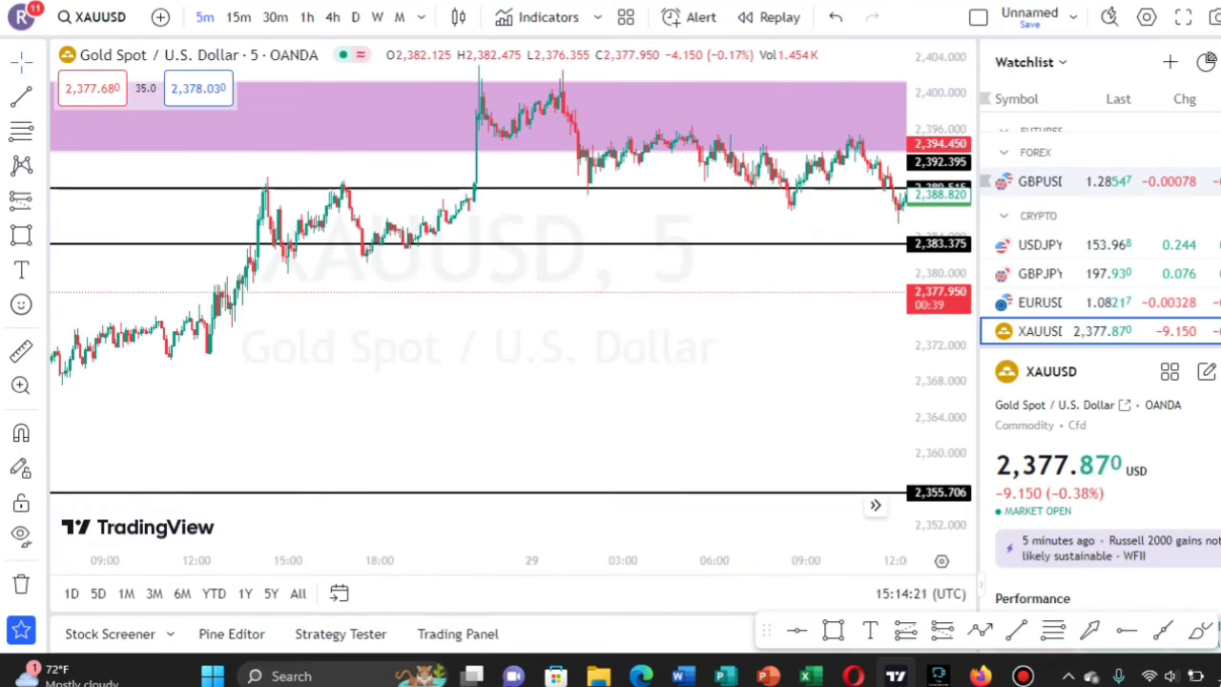
# Switch to GBPUSD and examine its 15m price action against the descending trend line and the horizontal levels.
pyautogui.click(1040, 181)
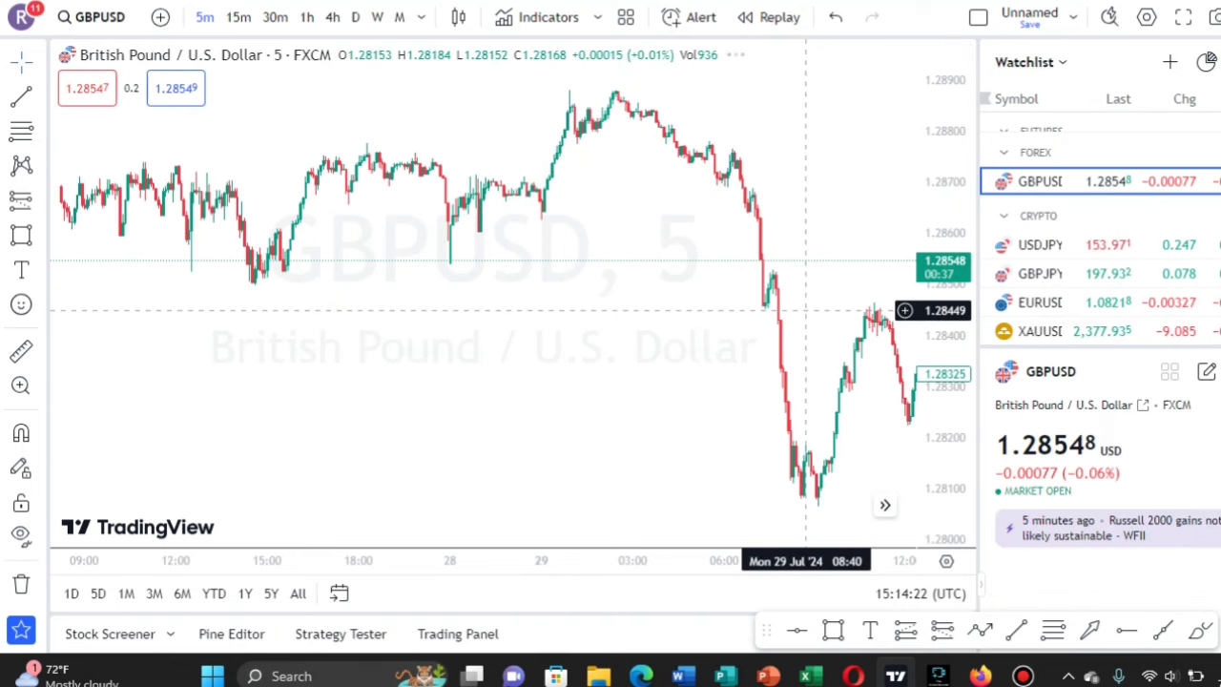
pyautogui.moveTo(693, 314); pyautogui.dragTo(459, 320)
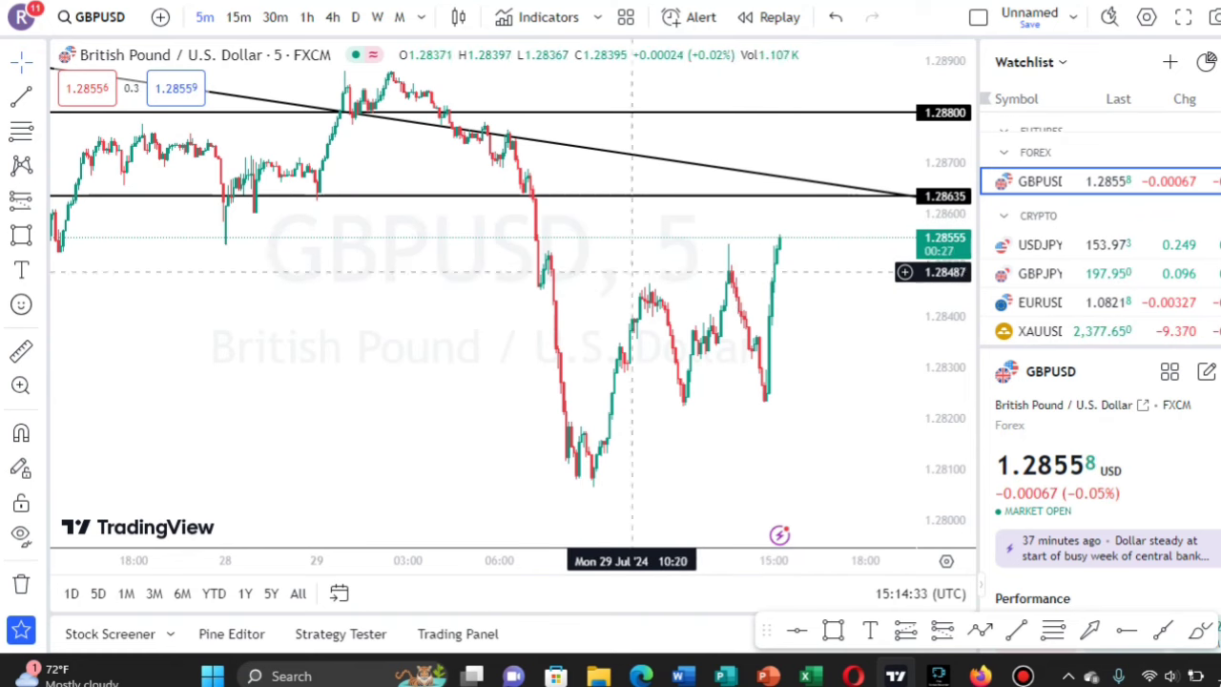
pyautogui.click(238, 16)
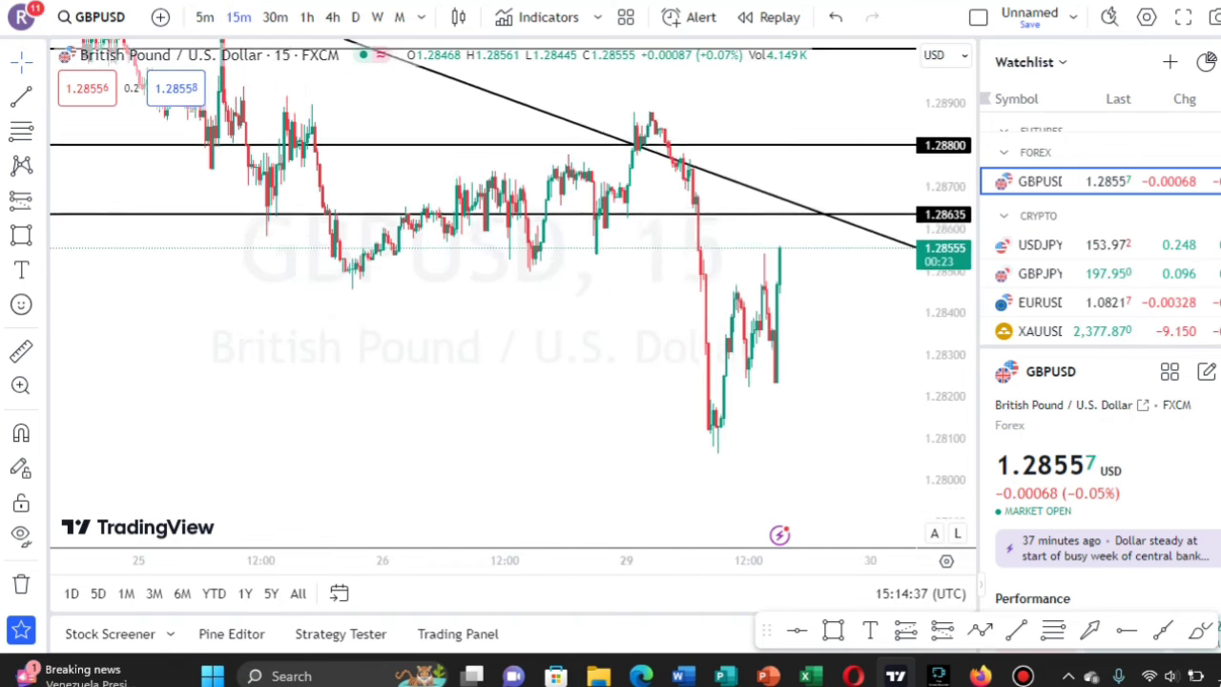
pyautogui.moveTo(833, 316); pyautogui.dragTo(759, 307)
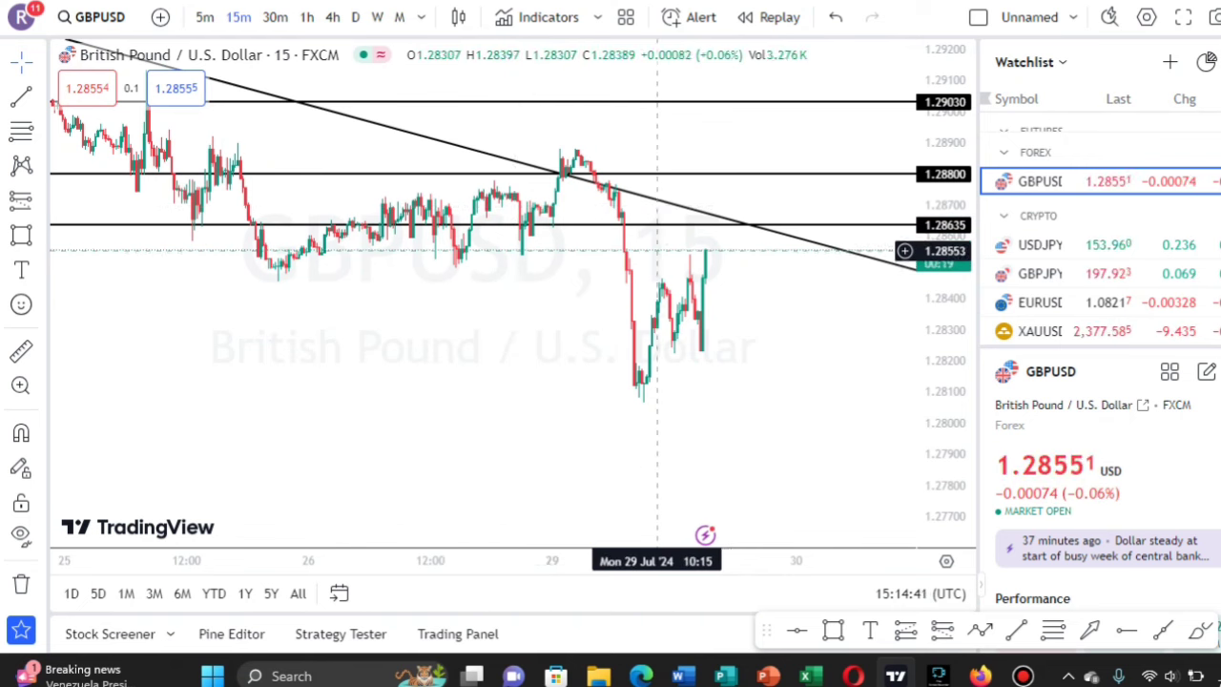
pyautogui.moveTo(667, 252); pyautogui.dragTo(653, 250)
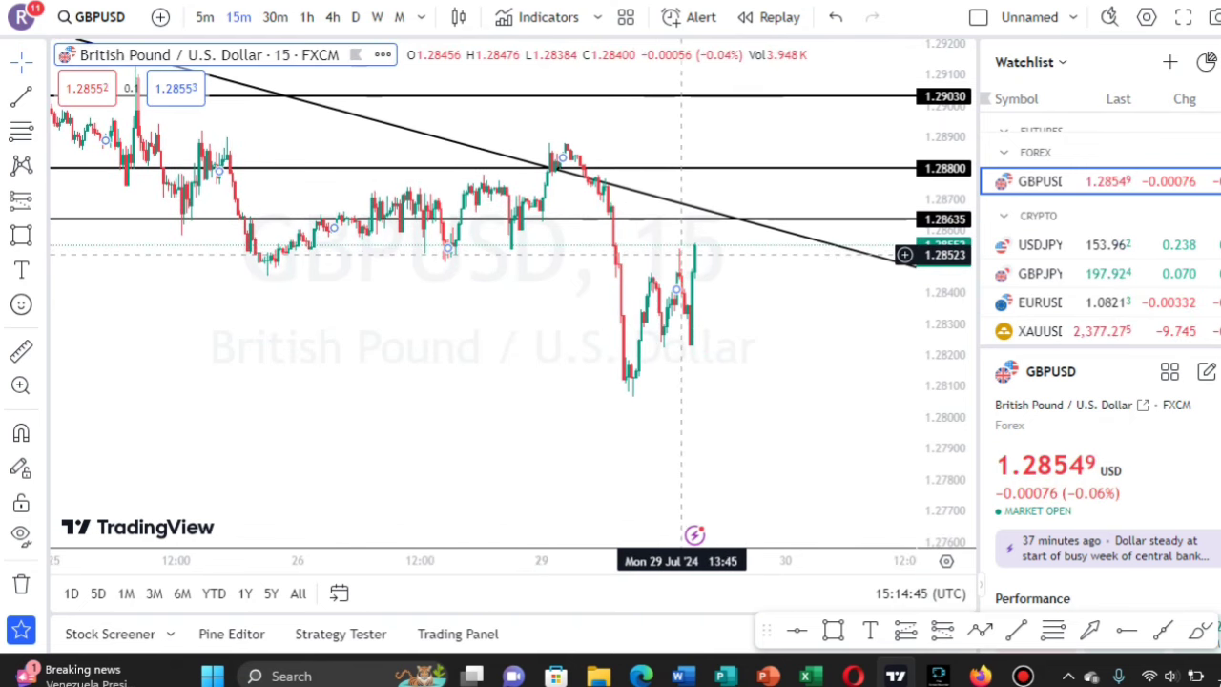
pyautogui.moveTo(747, 286)
pyautogui.mouseDown()
pyautogui.moveTo(728, 286)
pyautogui.moveTo(728, 301)
pyautogui.mouseUp()
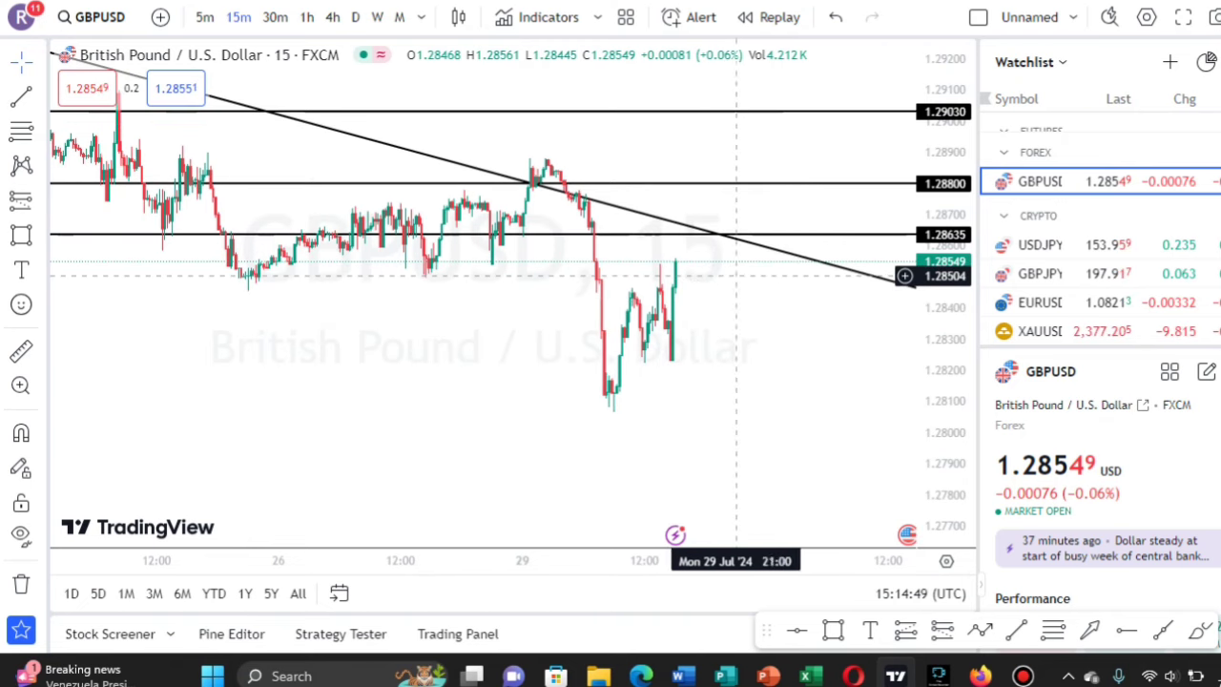
pyautogui.moveTo(717, 320); pyautogui.dragTo(719, 307)
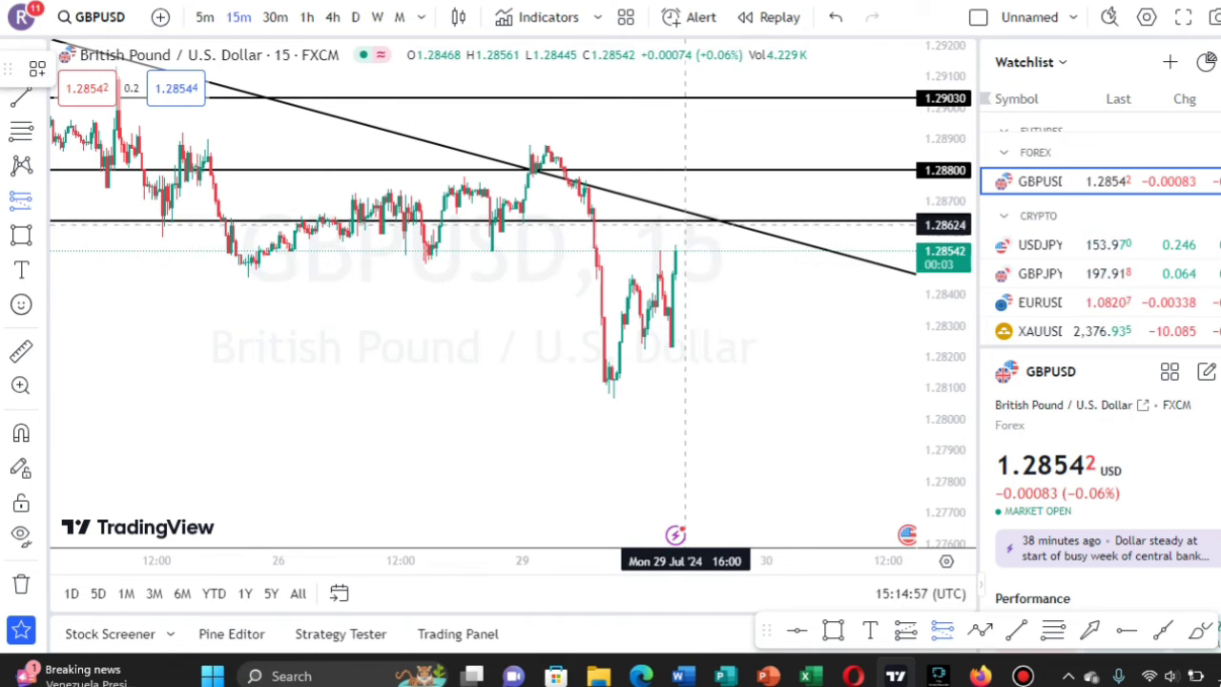
# Place a GBPUSD short position with entry at 1.28634, target at 1.28125 and stop at 1.28782.
pyautogui.click(684, 222)
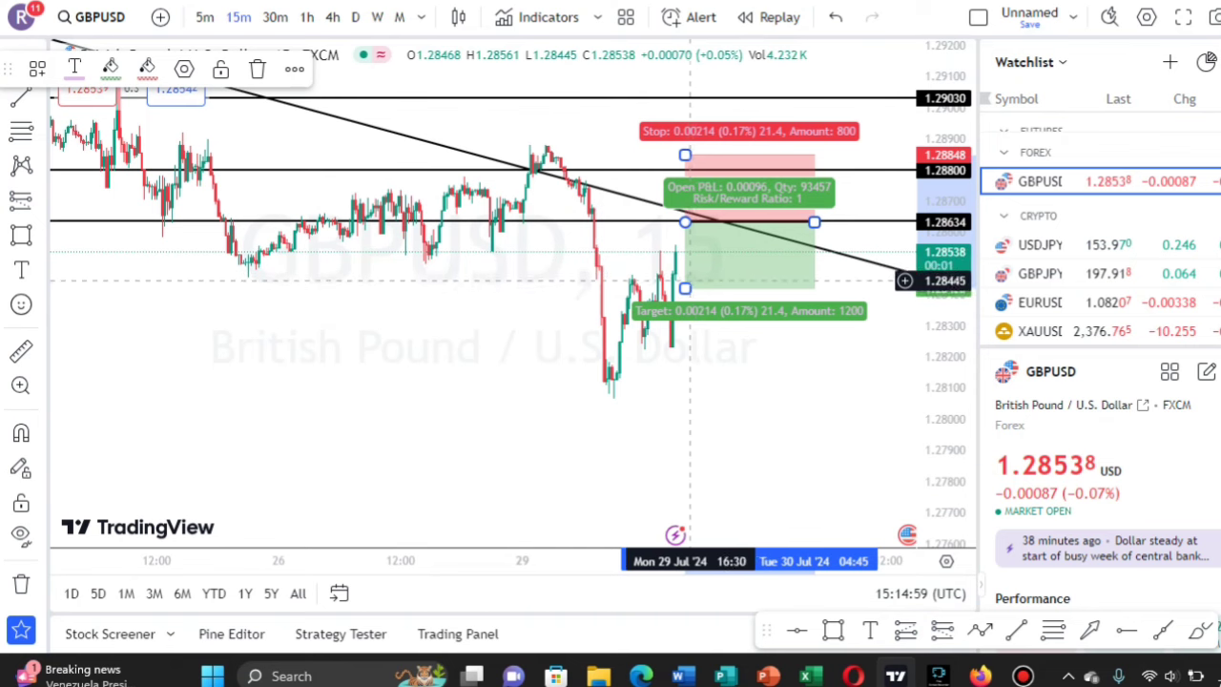
pyautogui.moveTo(685, 288); pyautogui.dragTo(684, 381)
pyautogui.moveTo(853, 322); pyautogui.dragTo(780, 345)
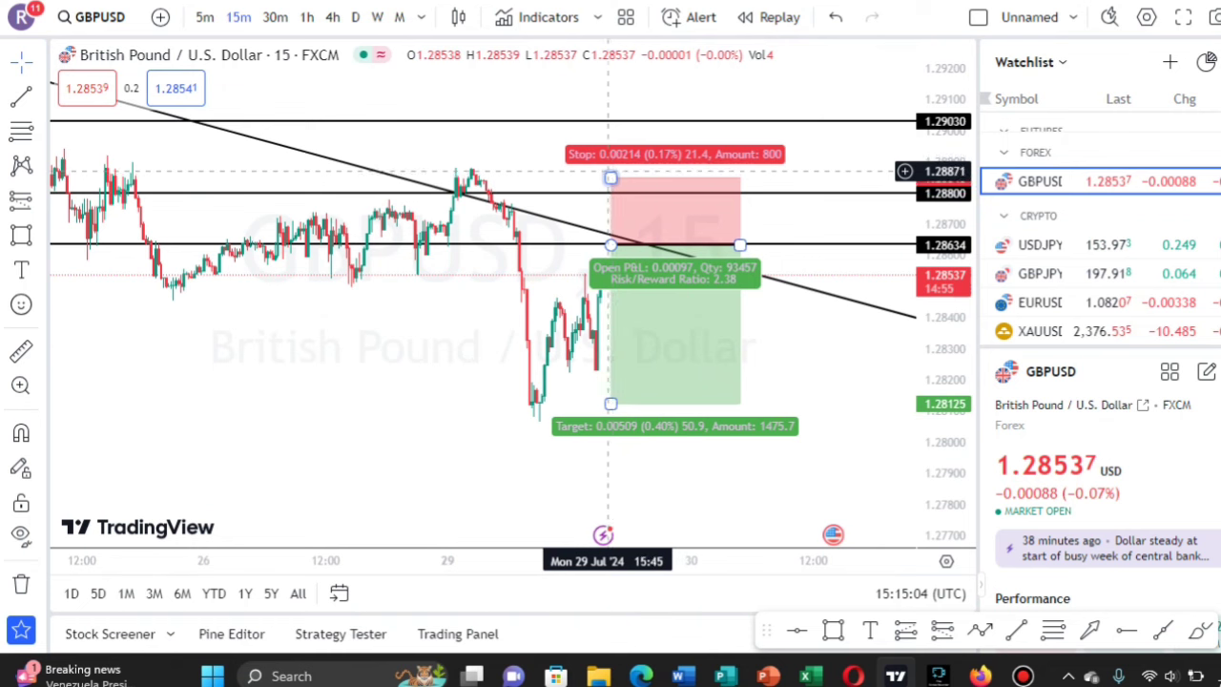
pyautogui.moveTo(611, 178); pyautogui.dragTo(610, 200)
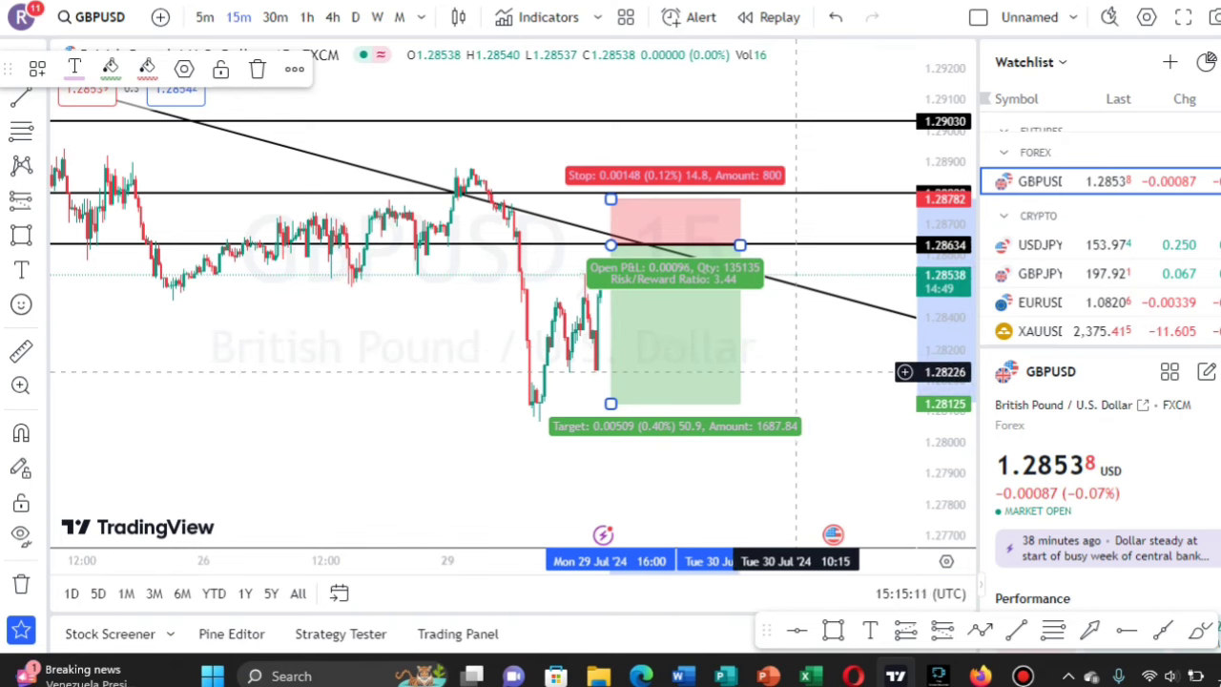
pyautogui.moveTo(796, 372); pyautogui.dragTo(844, 315)
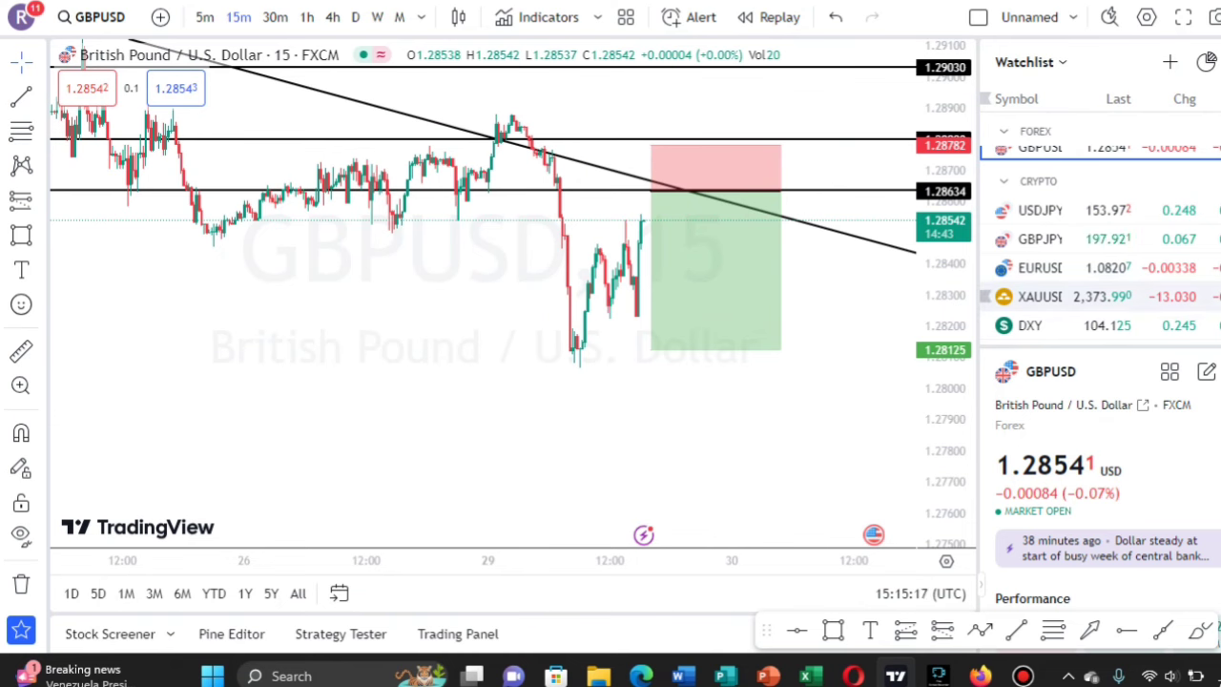
# Return to the 15m XAUUSD chart with the watchlist hidden, and bring up the Bandicam window.
pyautogui.click(1040, 296)
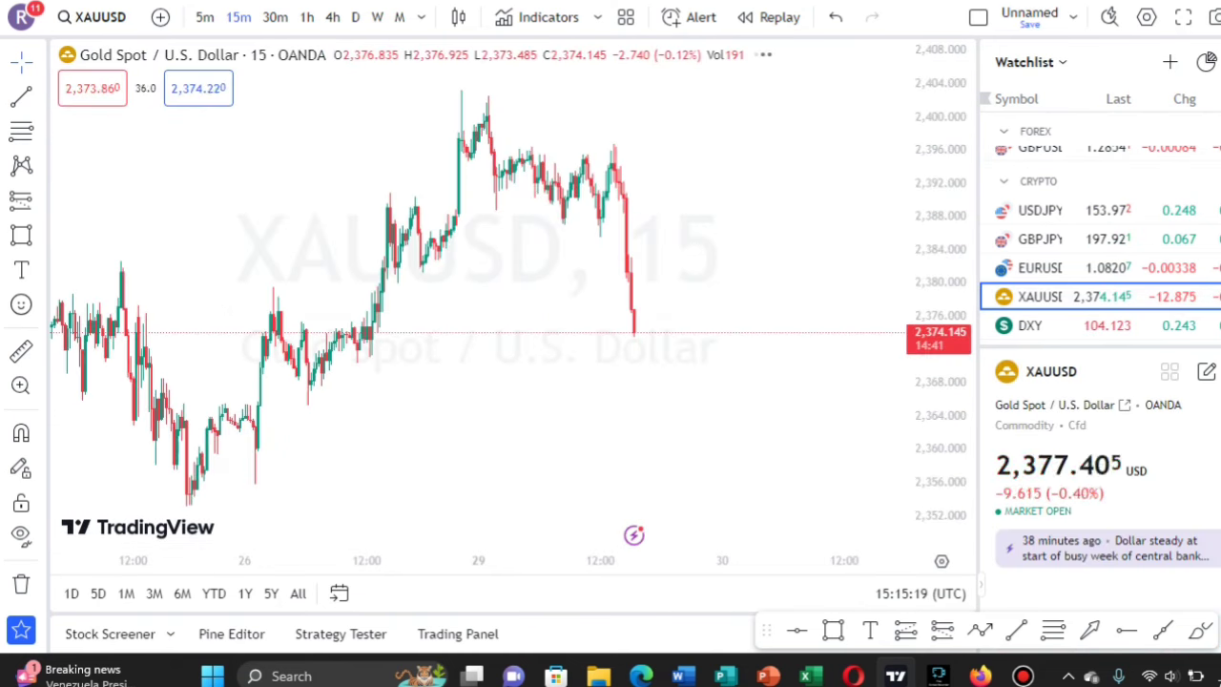
pyautogui.click(1206, 62)
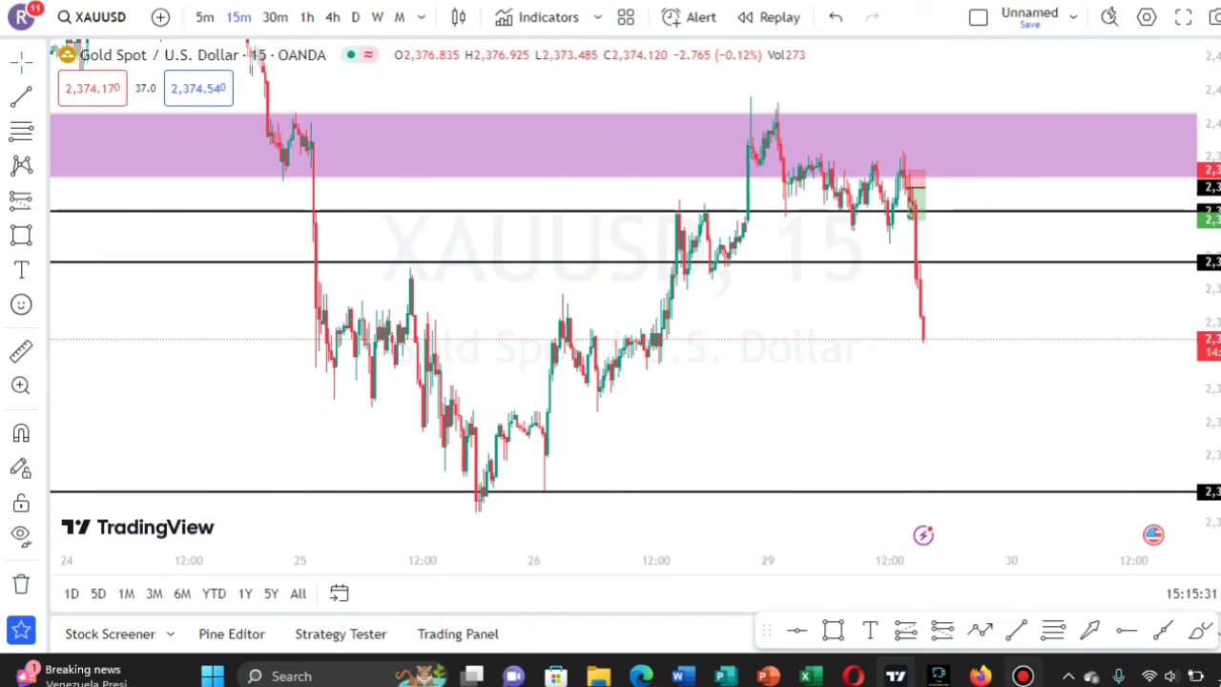
pyautogui.click(1022, 676)
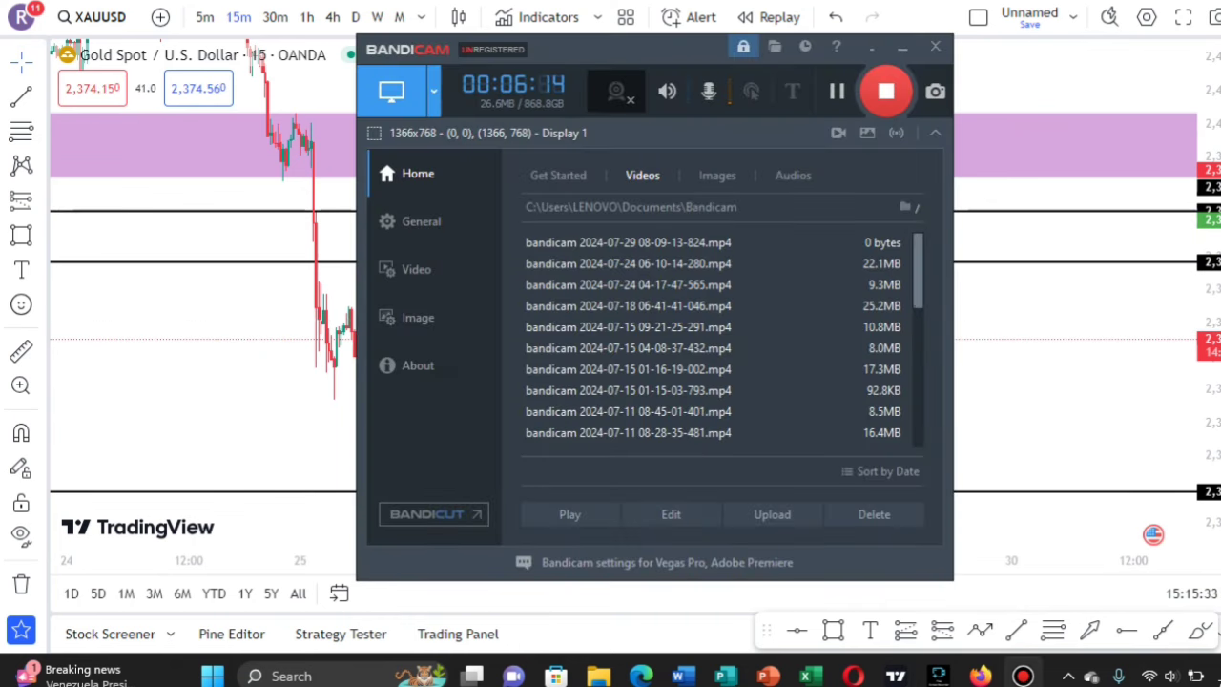